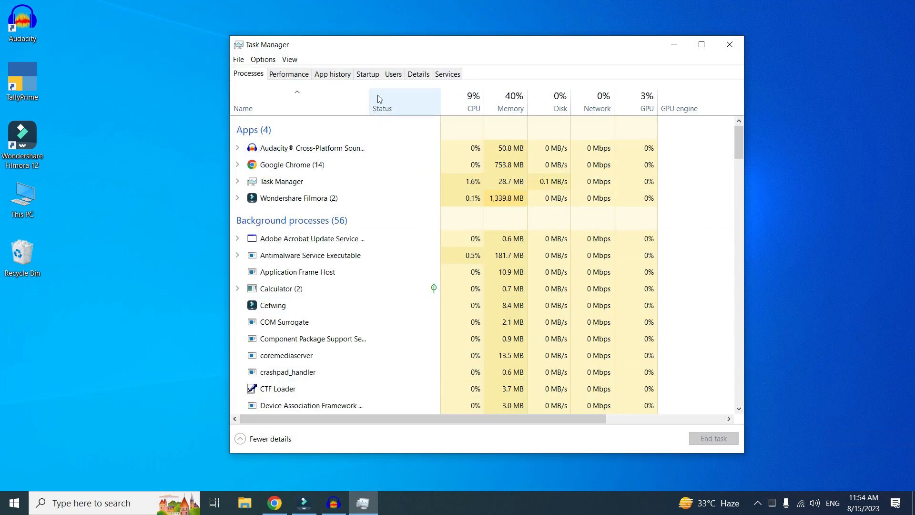
Disable the startup entries for Adobe Reader and Acrobat, Epson Event Manager and Epson Printer Connection in Task Manager
left_click(375, 76)
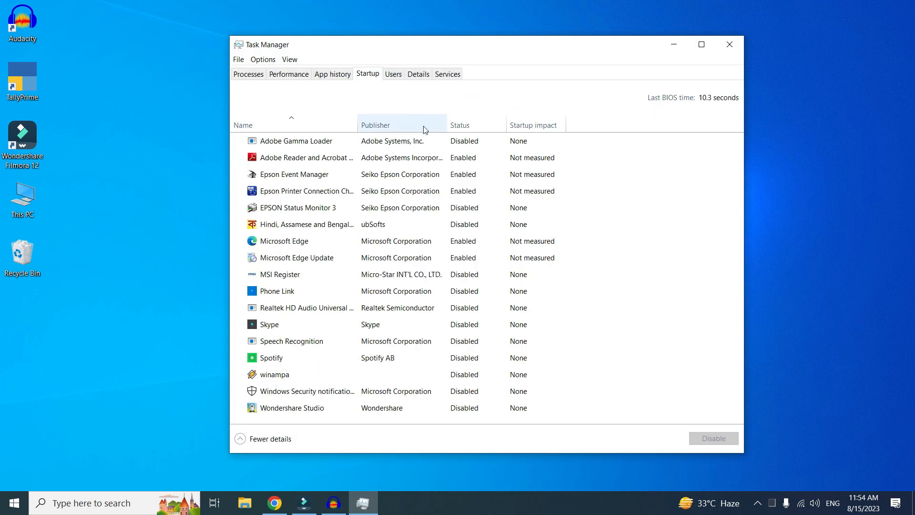
right_click(470, 161)
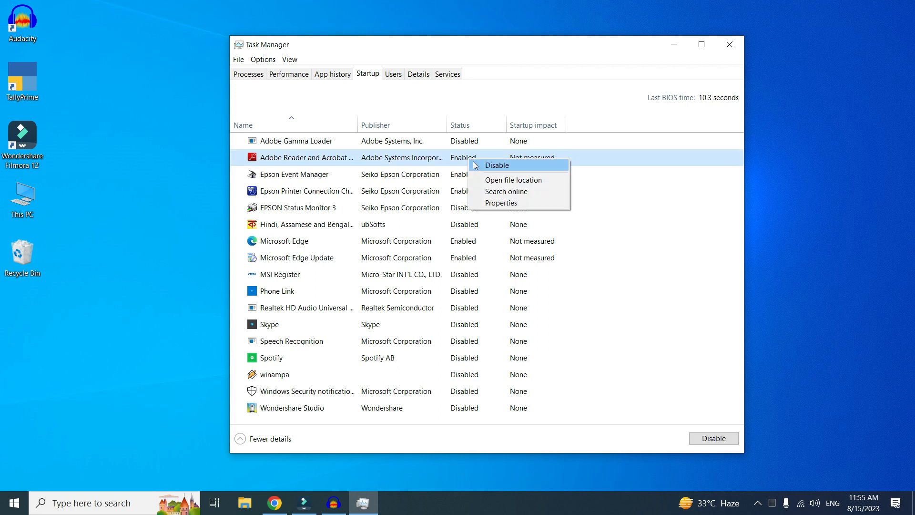
left_click(481, 166)
right_click(470, 175)
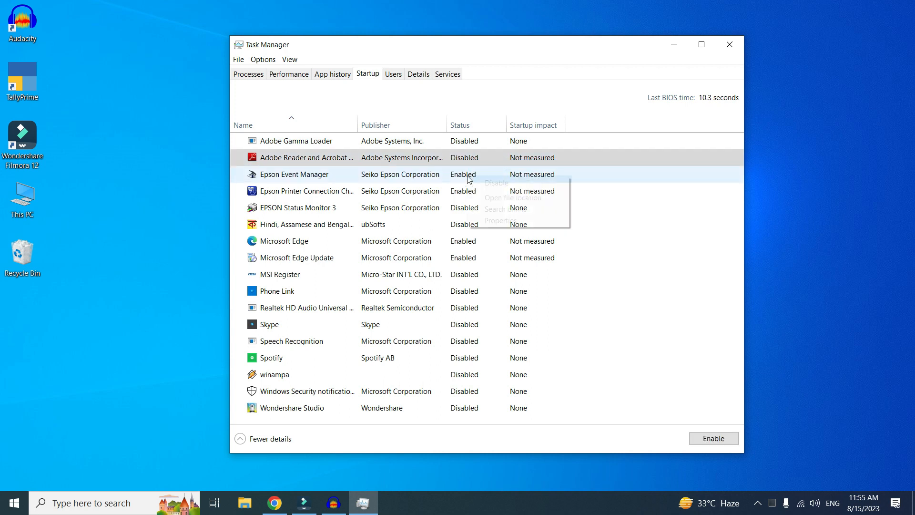
left_click(483, 183)
right_click(483, 192)
left_click(491, 200)
Disable the Microsoft Edge and Microsoft Edge Update startup entries, and close Task Manager
right_click(475, 241)
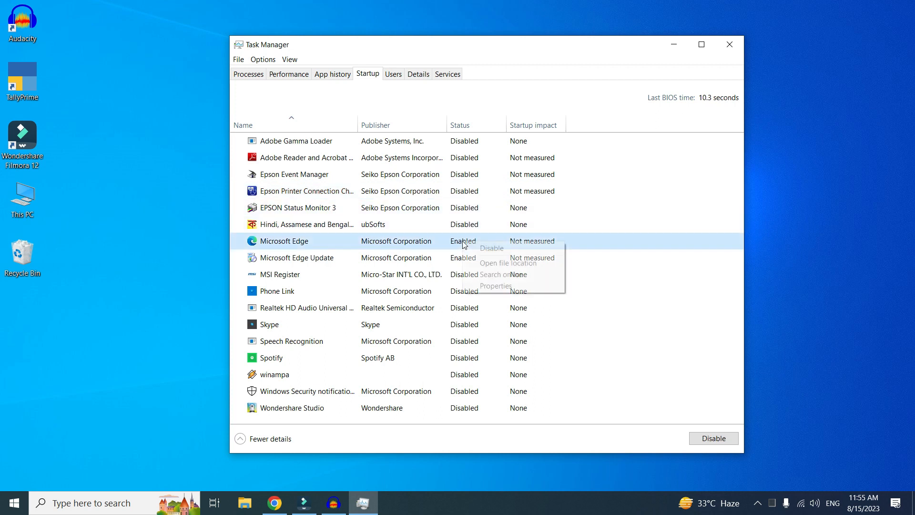
left_click(491, 249)
right_click(479, 258)
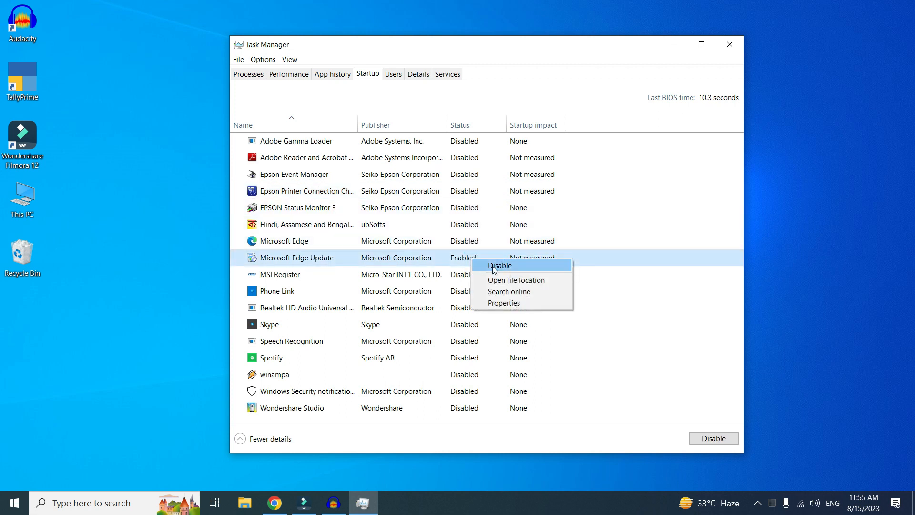
left_click(493, 266)
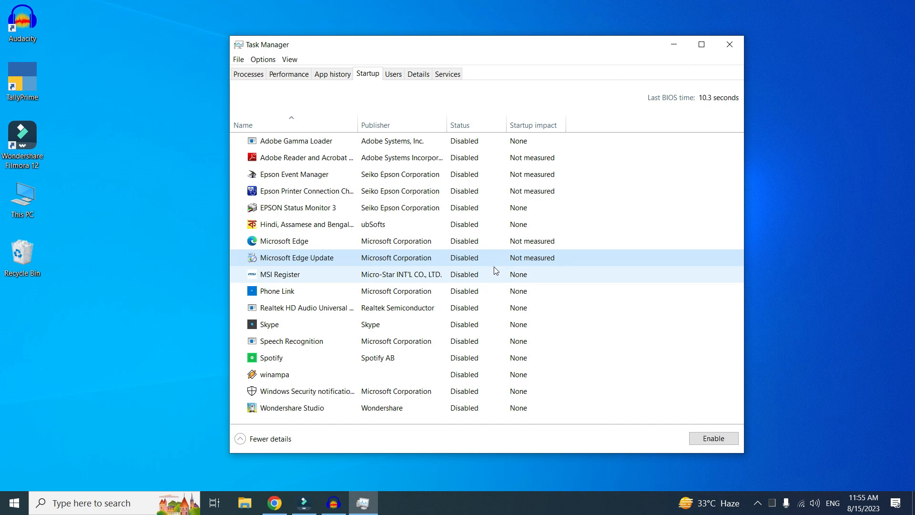
left_click(730, 46)
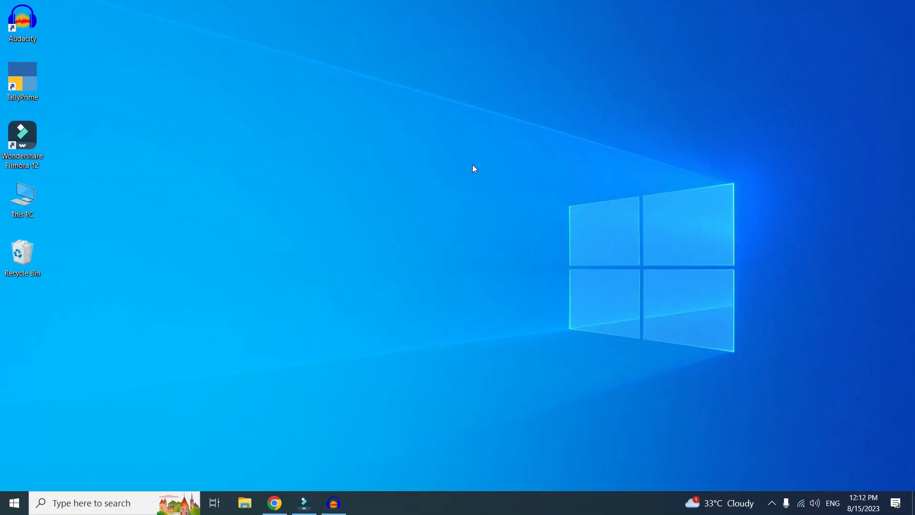
Open the user's temporary files folder by running %temp%
right_click(15, 498)
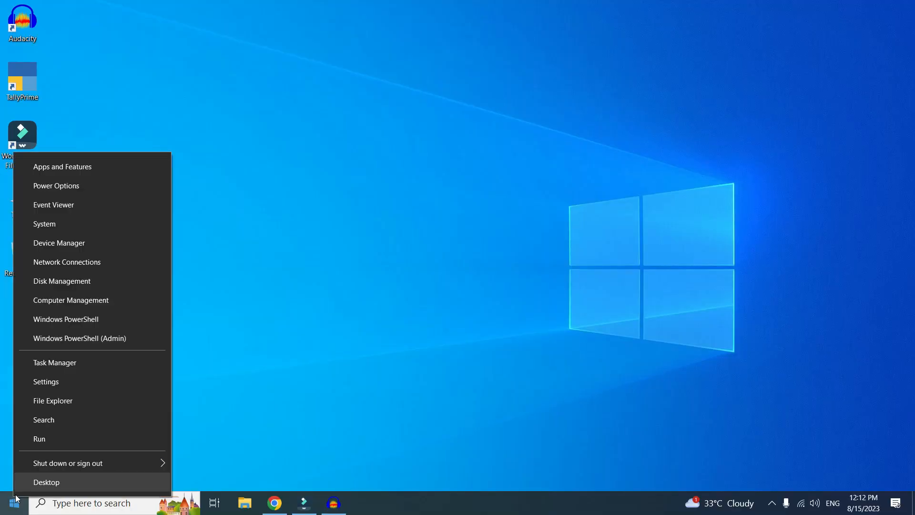
left_click(47, 440)
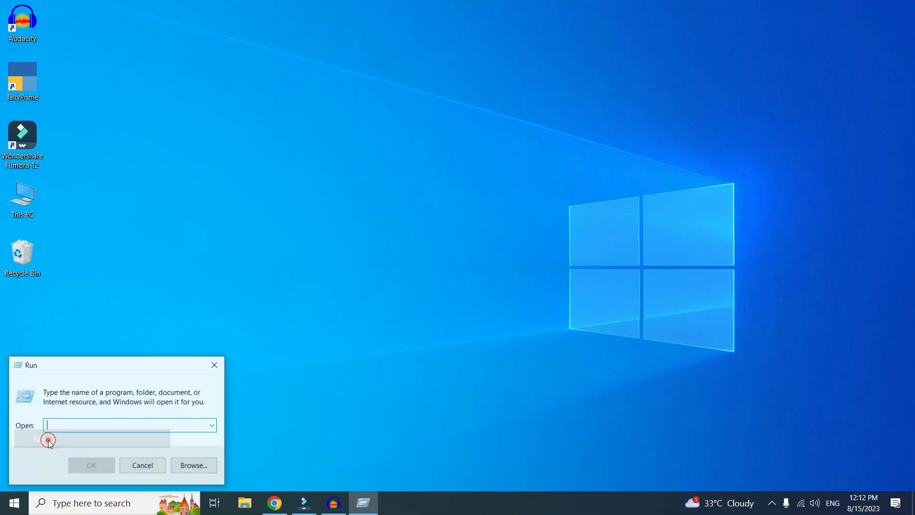
type("%temp%")
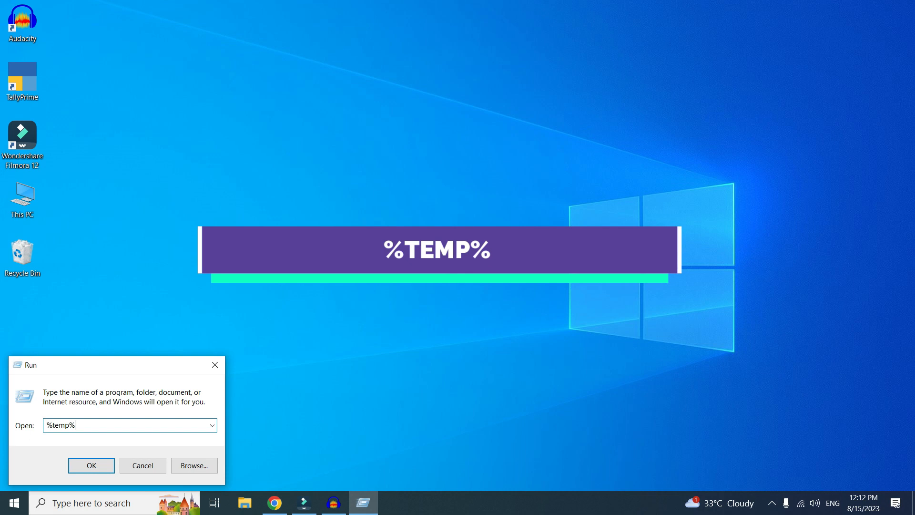
left_click(83, 466)
Delete everything in the Temp folder, skipping all current items that are in use
key("ctrl+a")
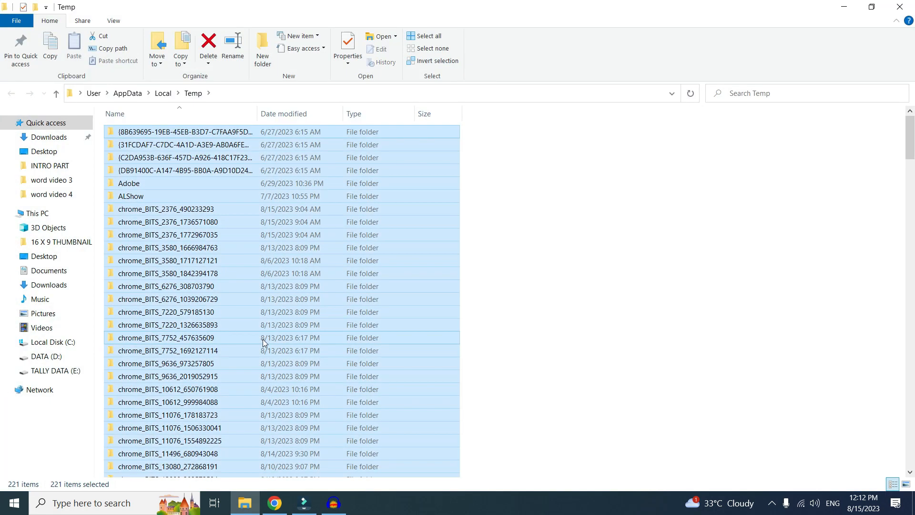
right_click(424, 254)
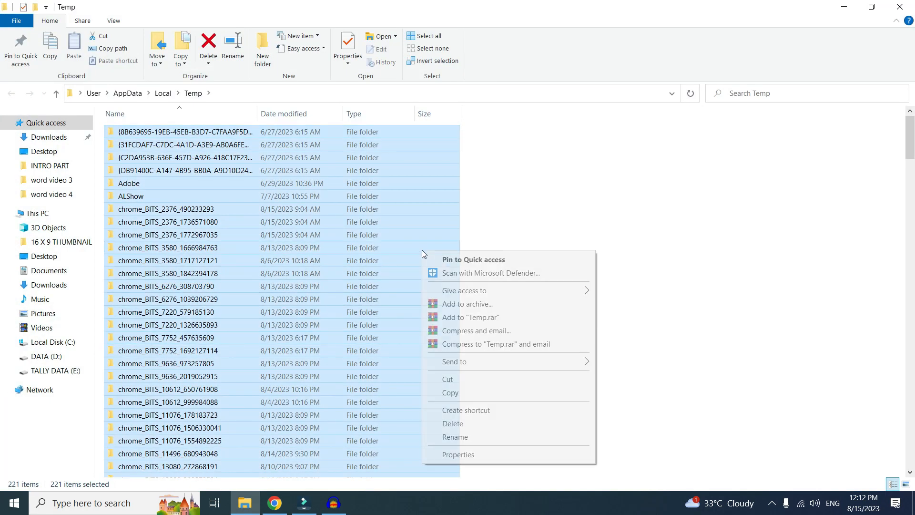
left_click(452, 424)
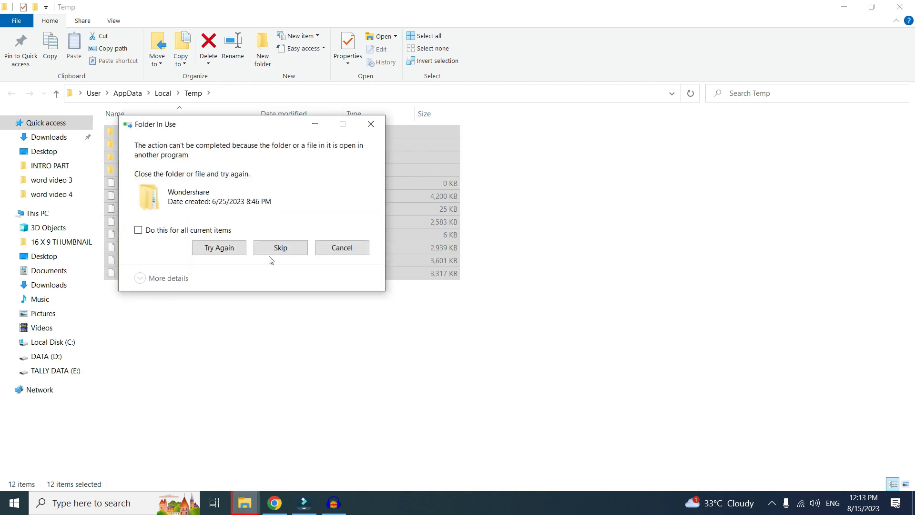
left_click(138, 230)
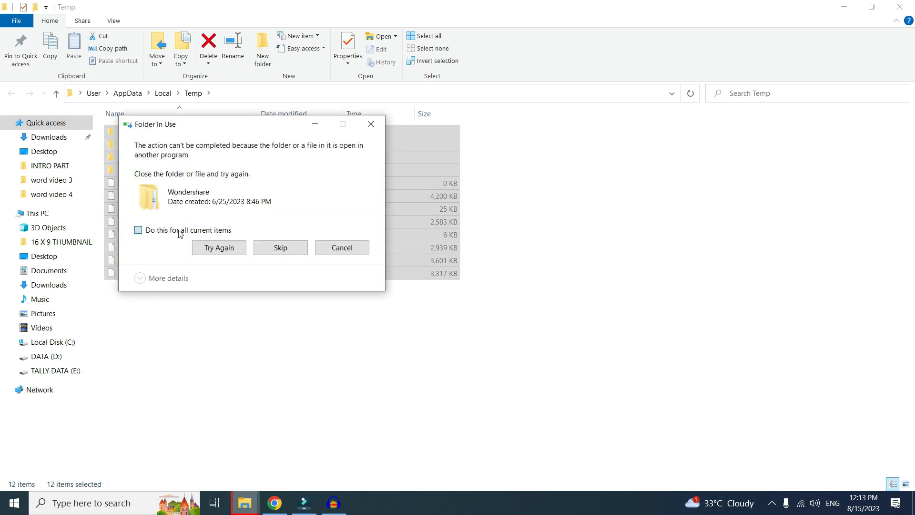
left_click(279, 248)
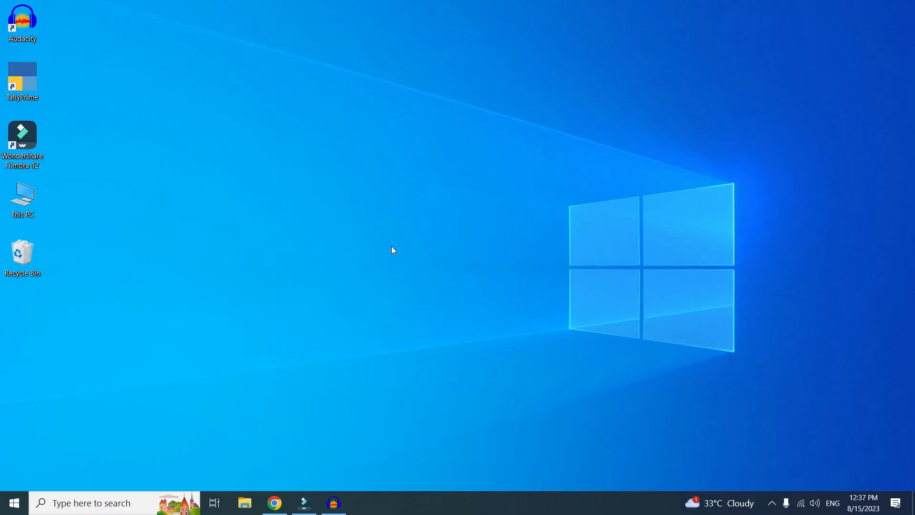
Open the properties of Local Disk (C:) from This PC and start Disk Cleanup for it
double_click(29, 202)
right_click(181, 219)
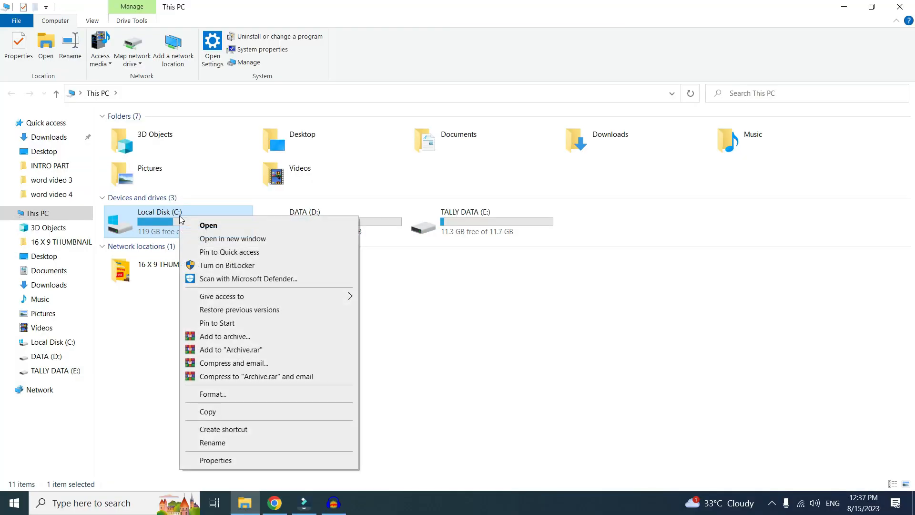
left_click(205, 460)
left_click_drag(306, 203, 308, 81)
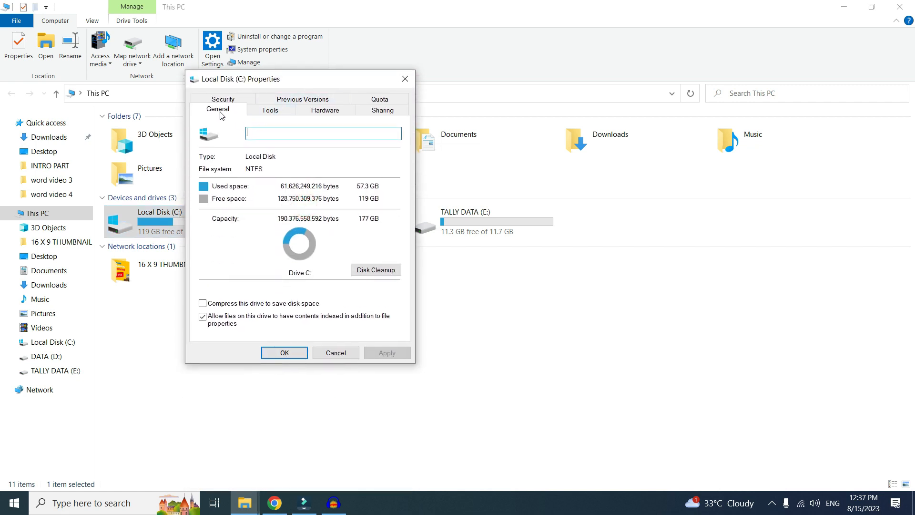
left_click(367, 270)
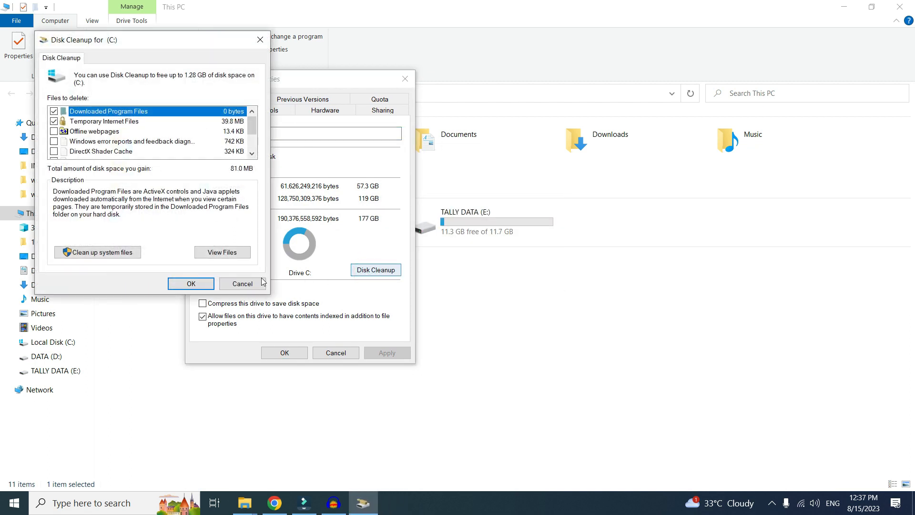
Run the cleanup of drive C: including system files with the preselected categories, permanently delete the files, and close the drive windows
left_click(93, 253)
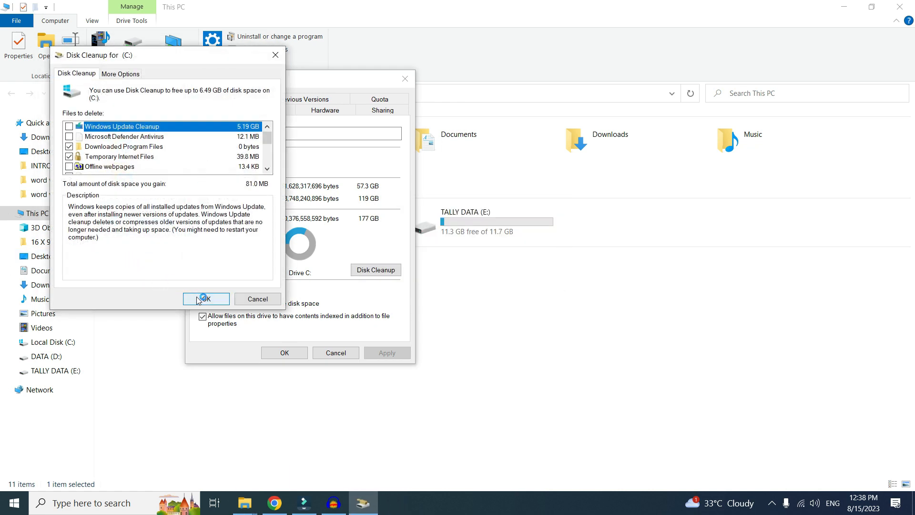
left_click(199, 300)
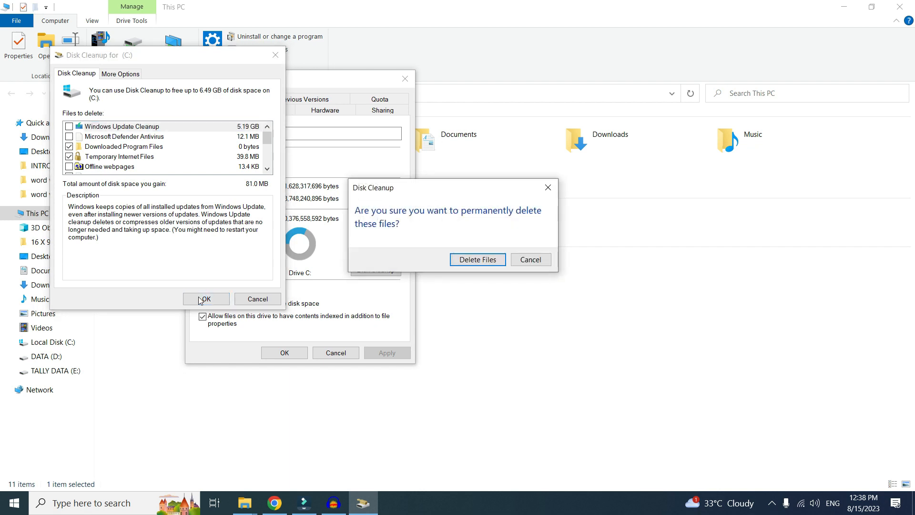
left_click(478, 260)
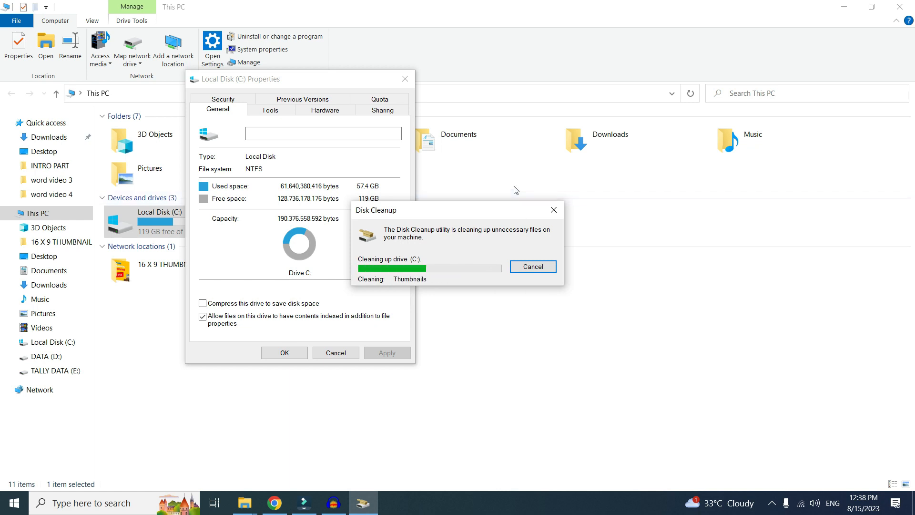
left_click(405, 79)
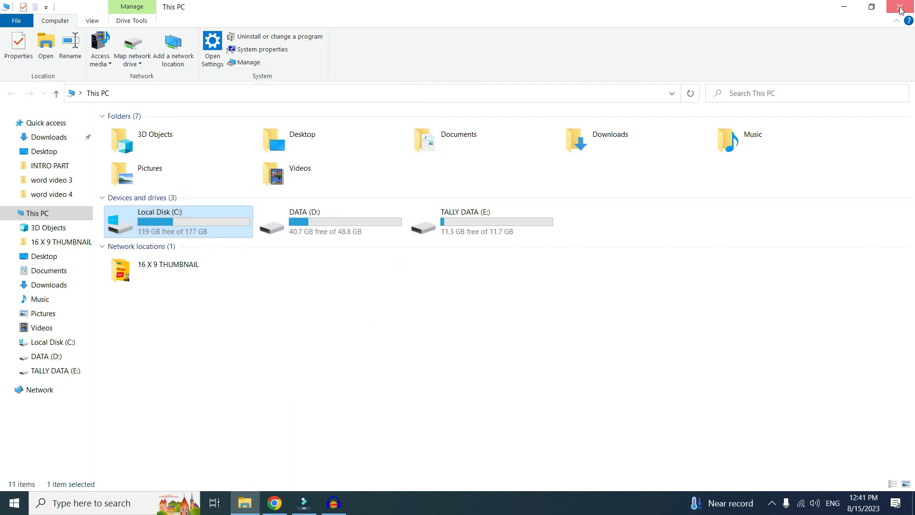
left_click(900, 10)
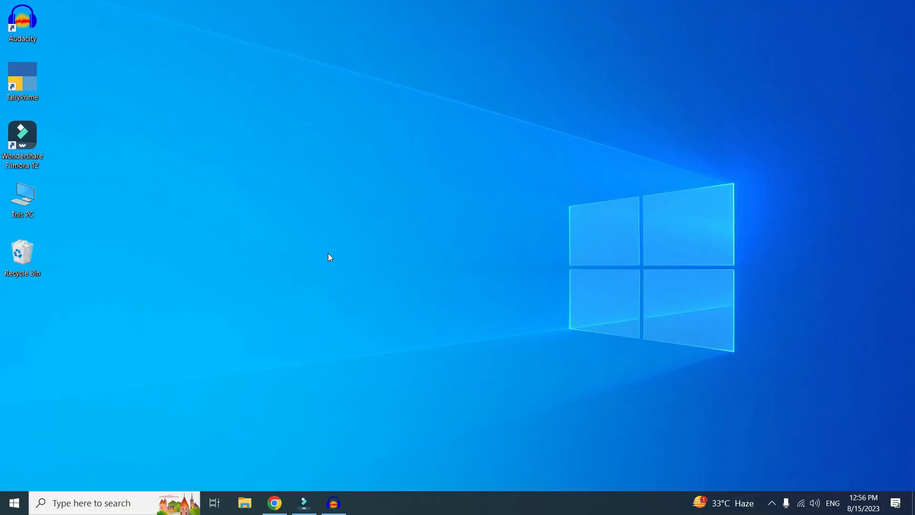
Optimize drive C: with Defragment and Optimize Drives, and close the tool
left_click(112, 500)
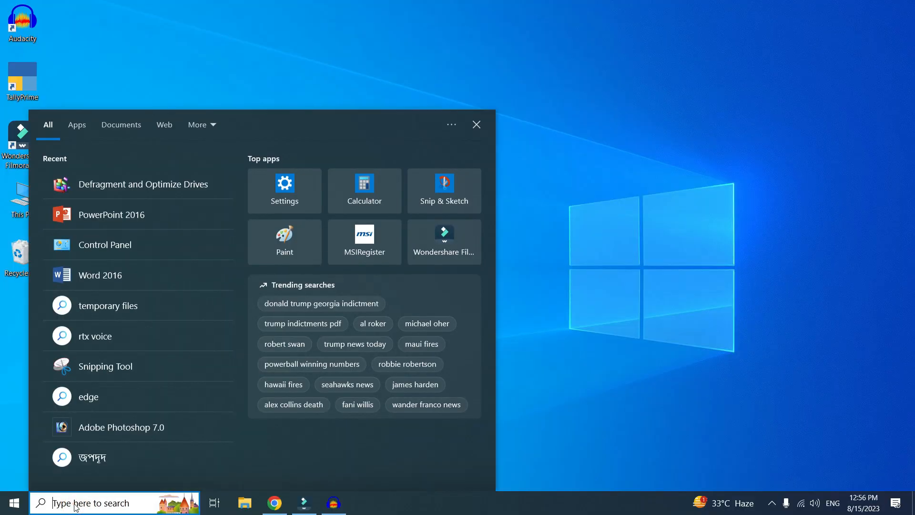
type("def")
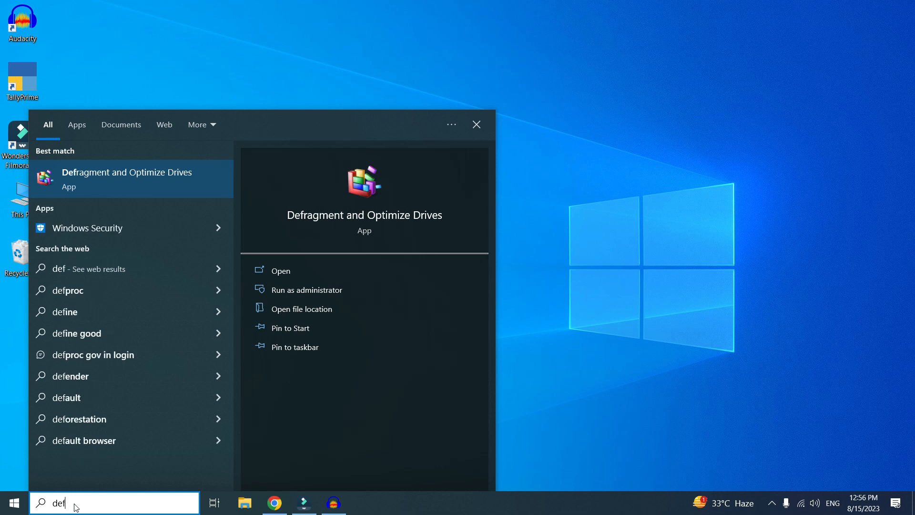
key("Return")
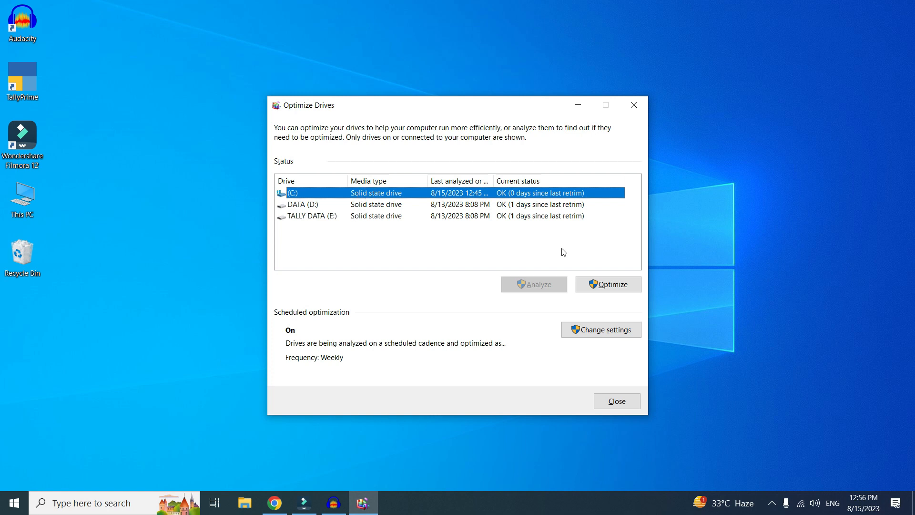
left_click(614, 286)
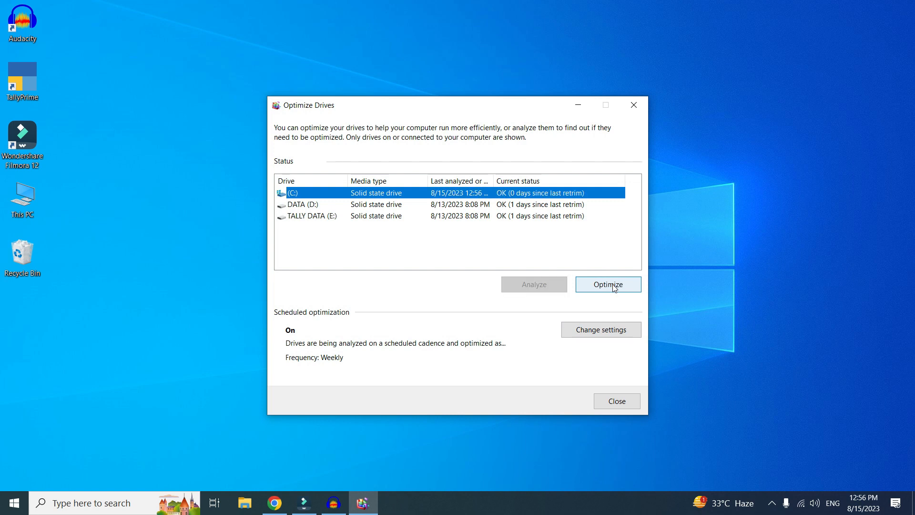
left_click(617, 404)
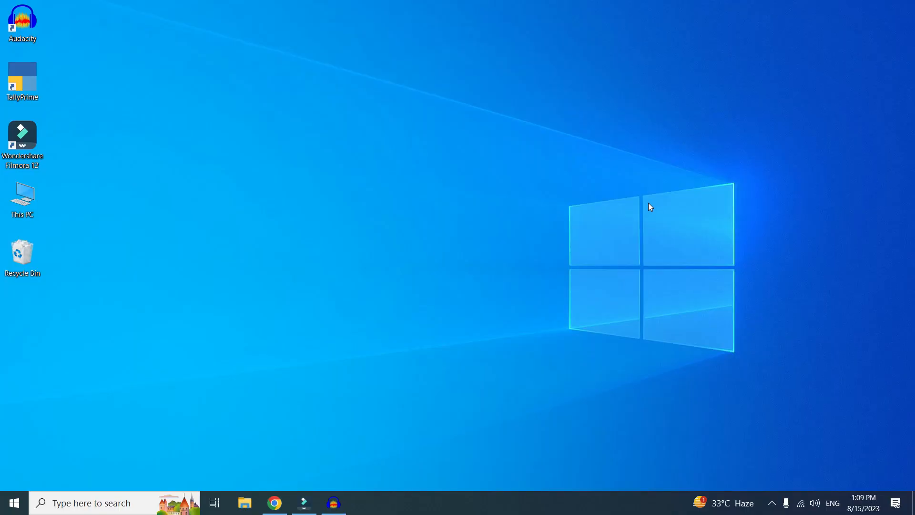
Choose the Ultimate Performance power plan under Power Options in Control Panel, and close the window
left_click(102, 510)
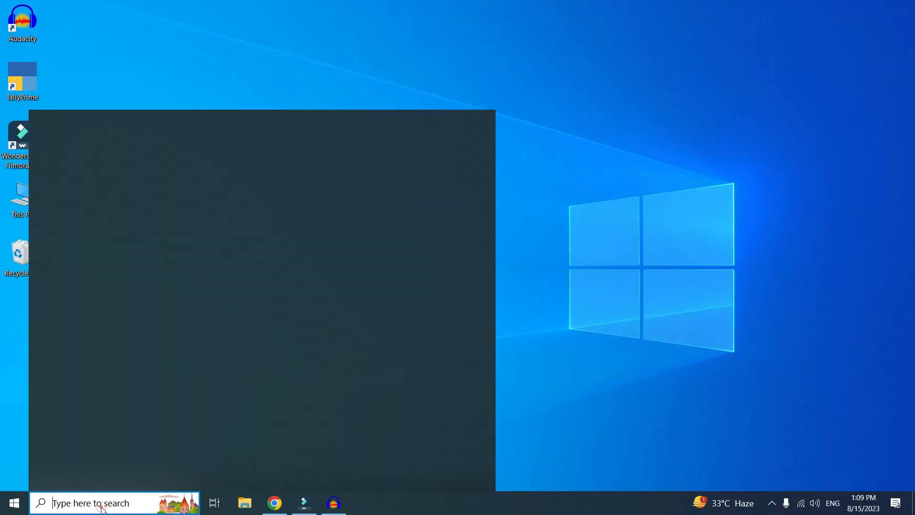
type("con")
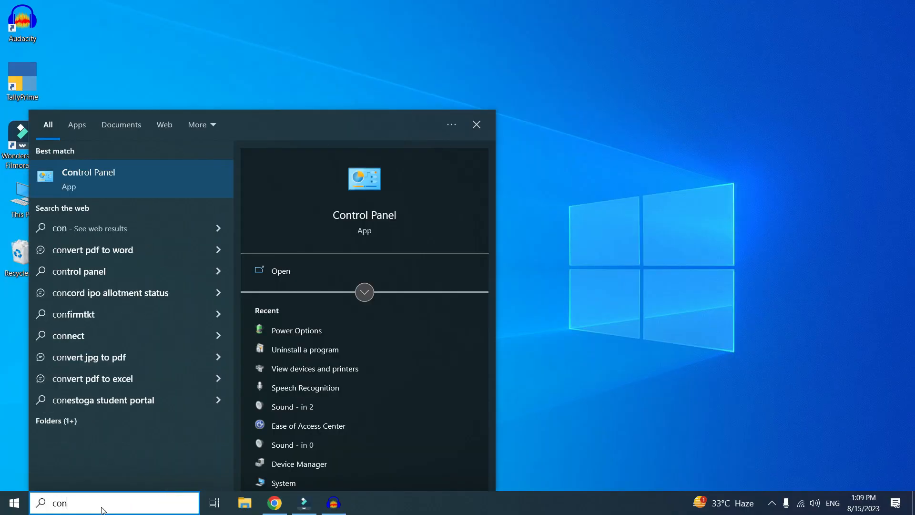
type("trol")
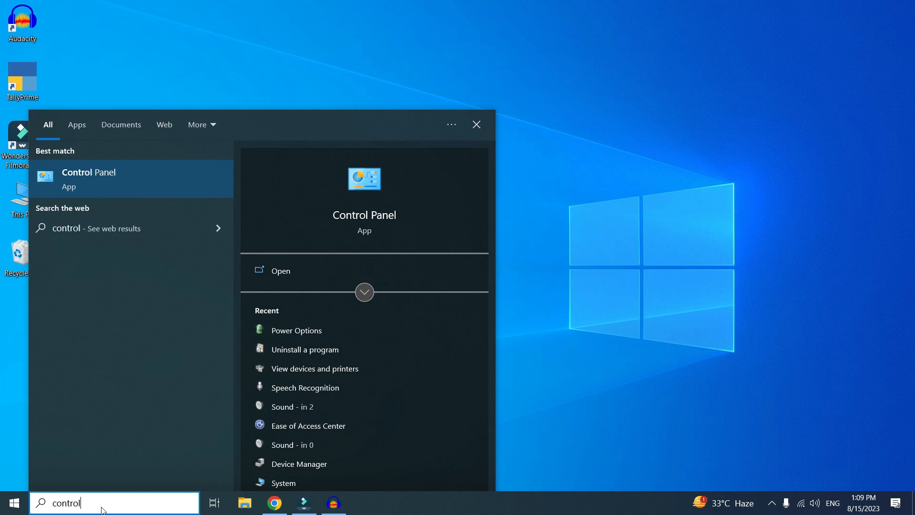
key("Return")
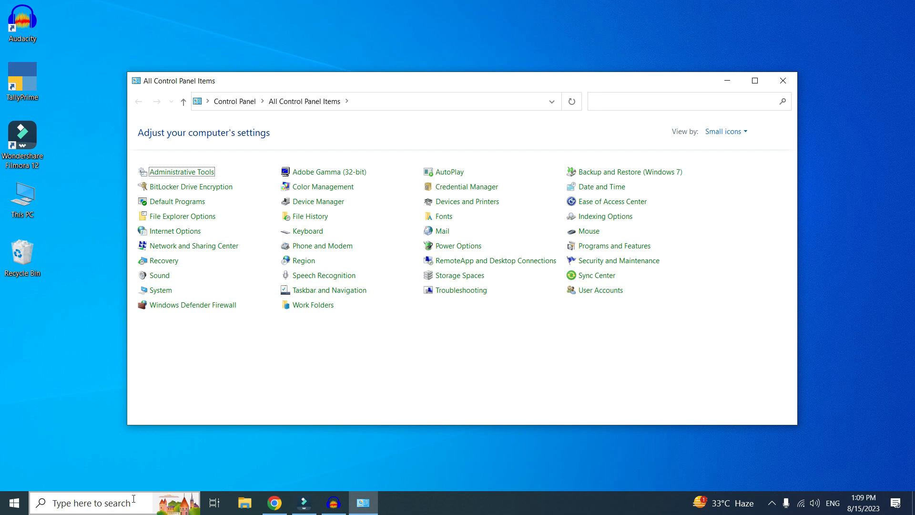
left_click(450, 253)
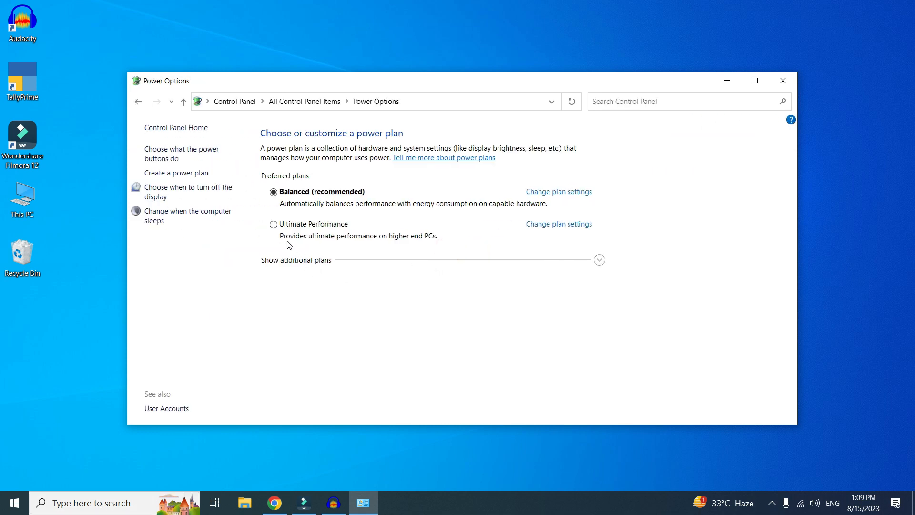
left_click(274, 226)
left_click(782, 81)
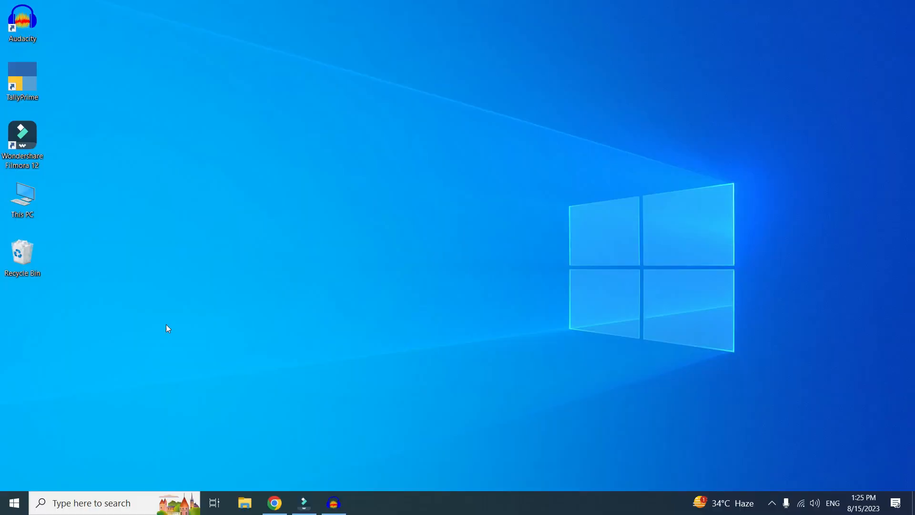
Open System Configuration with the Run command msconfig, hide all Microsoft services in its services list, and confirm the dialog
right_click(10, 513)
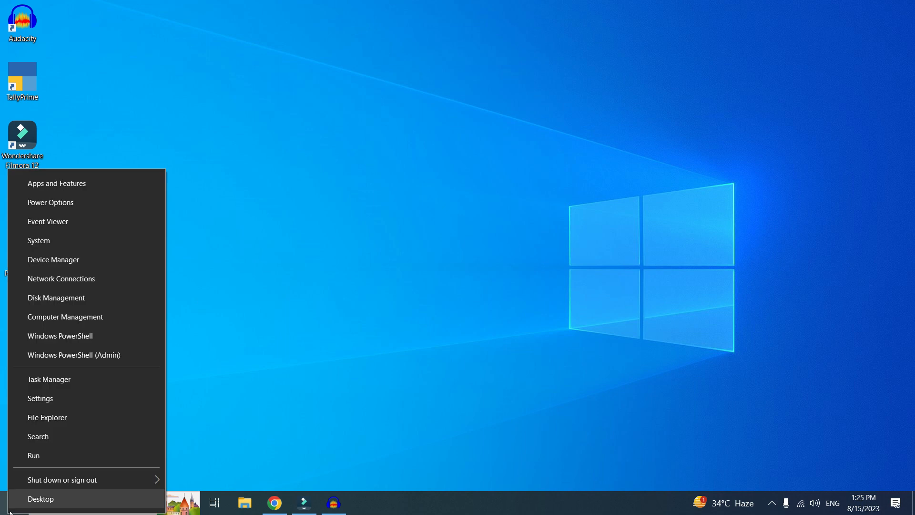
left_click(41, 456)
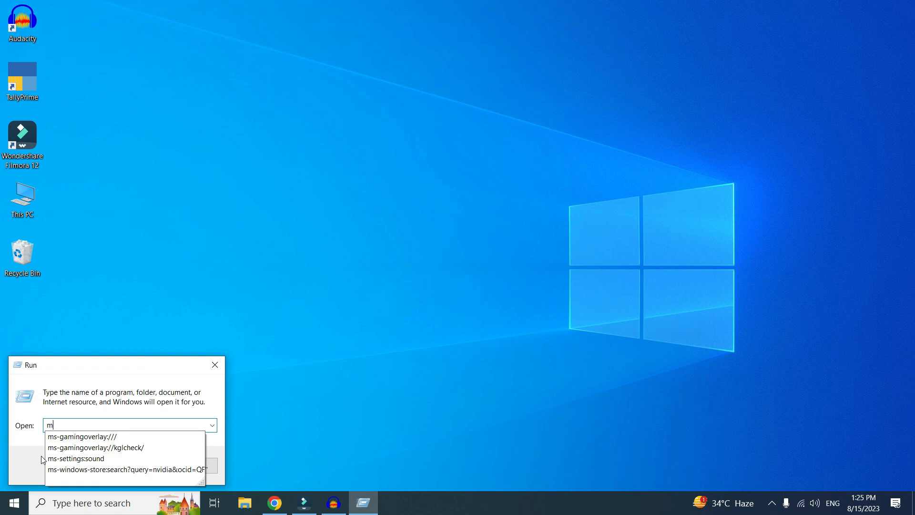
type("msconfig")
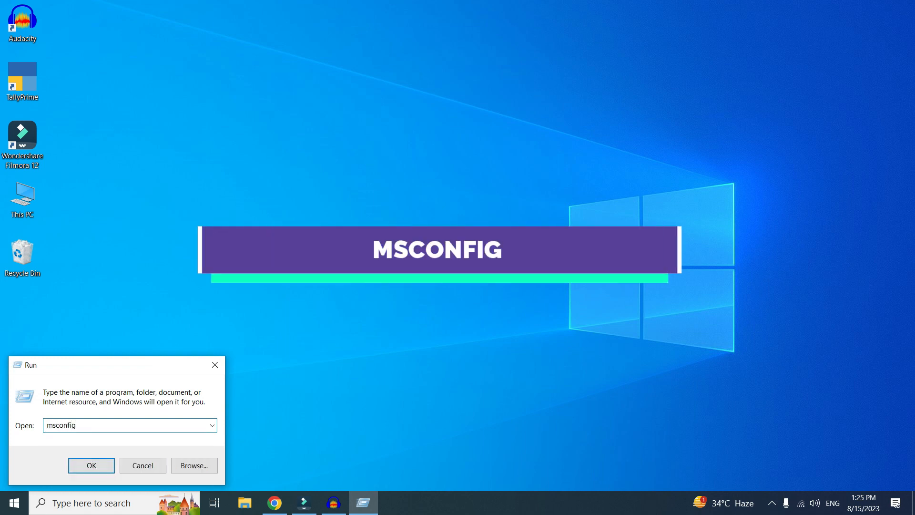
key("Return")
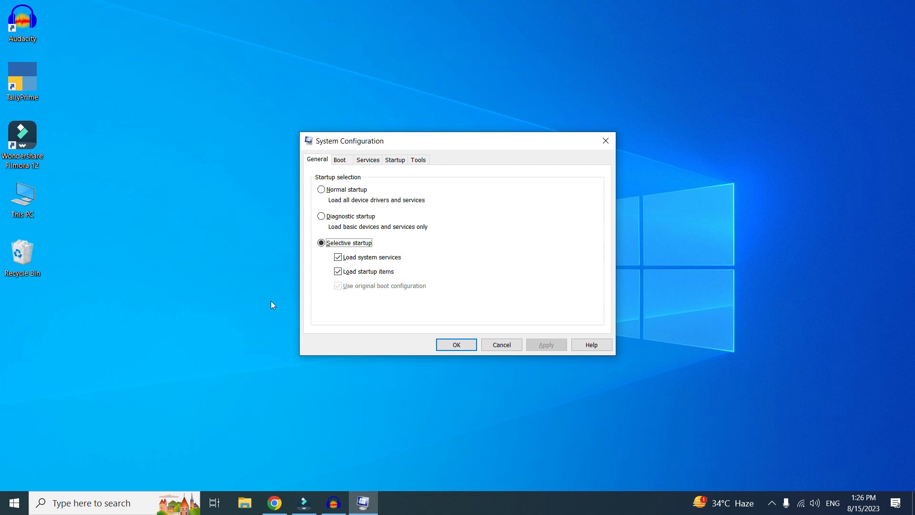
left_click(367, 161)
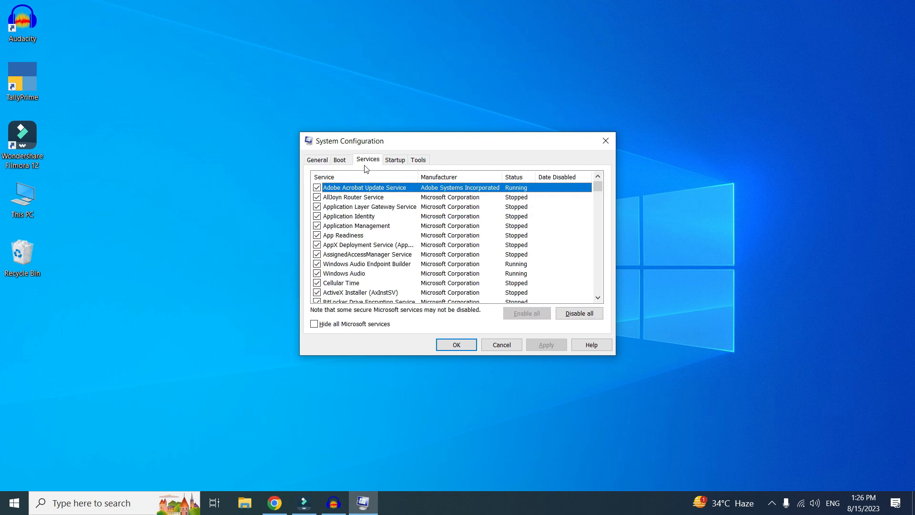
left_click(314, 325)
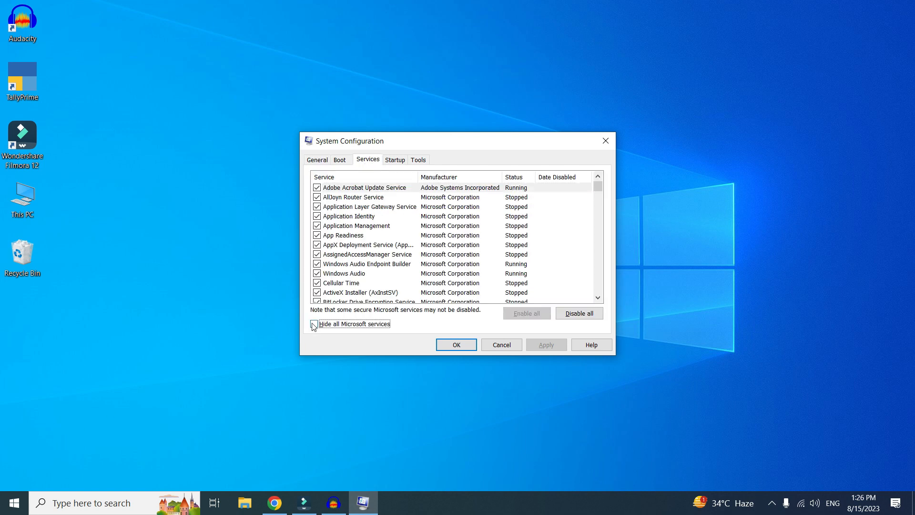
left_click(463, 349)
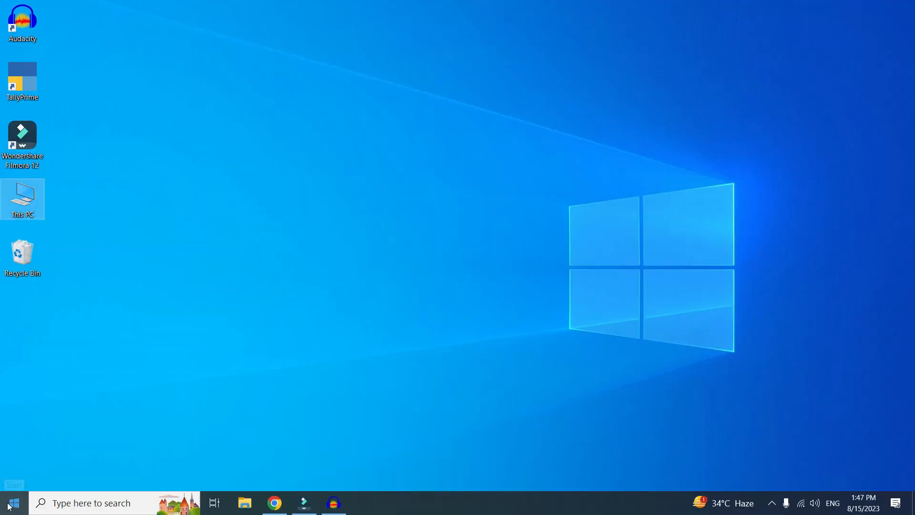
Open Registry Editor with the Run command regedit and go to the key HKEY_CURRENT_USER\Control Panel\Mouse
right_click(14, 502)
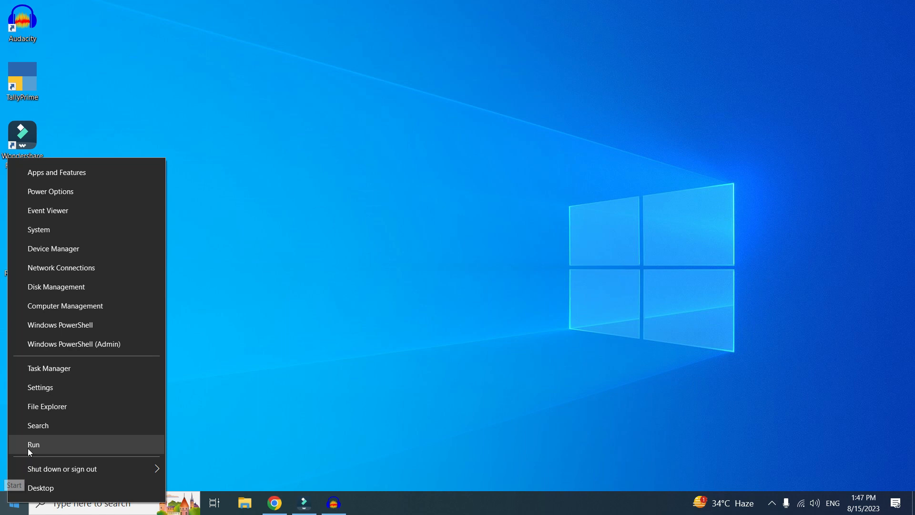
left_click(33, 444)
type("regedit")
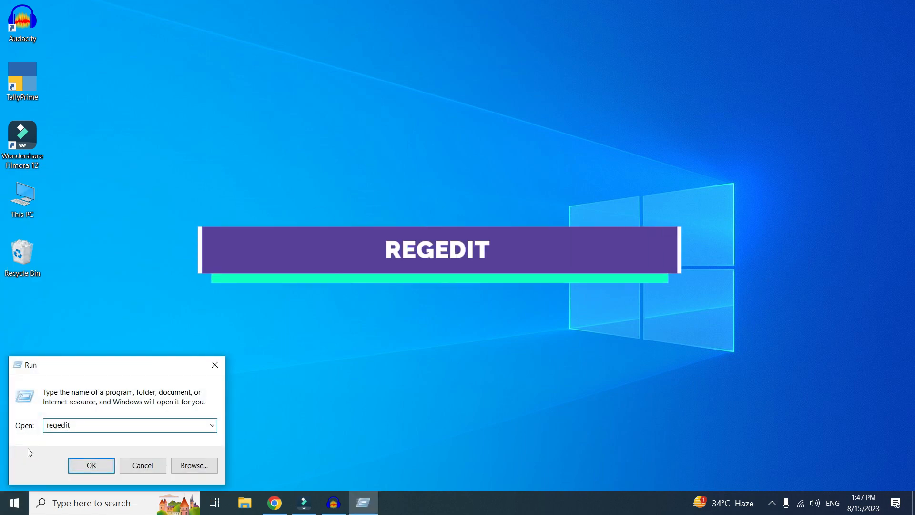
key("Return")
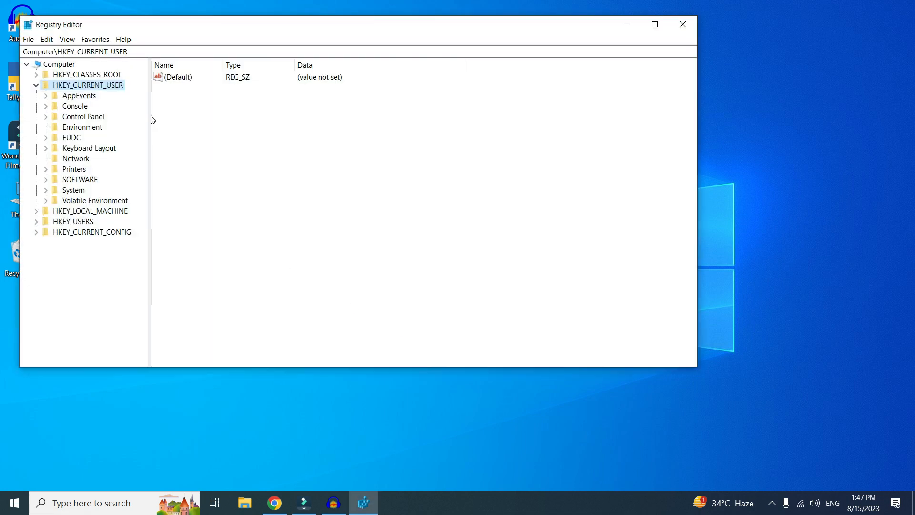
double_click(114, 85)
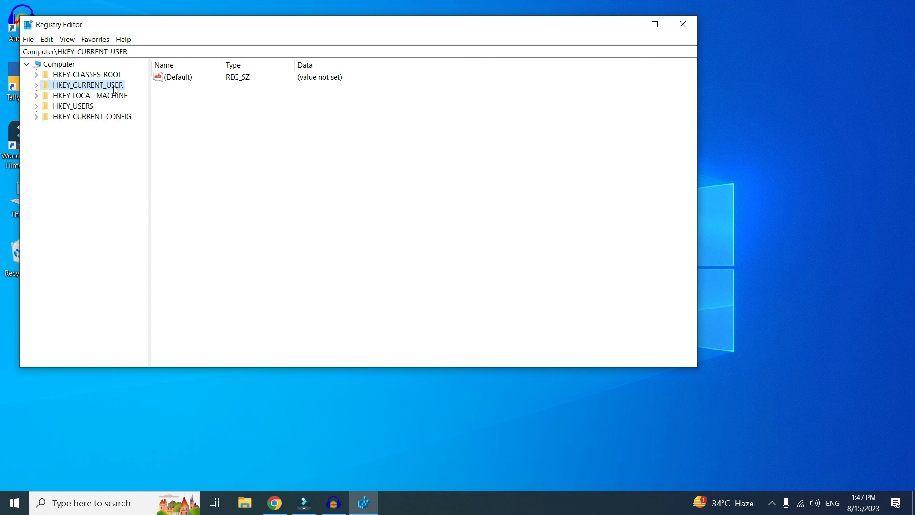
double_click(115, 85)
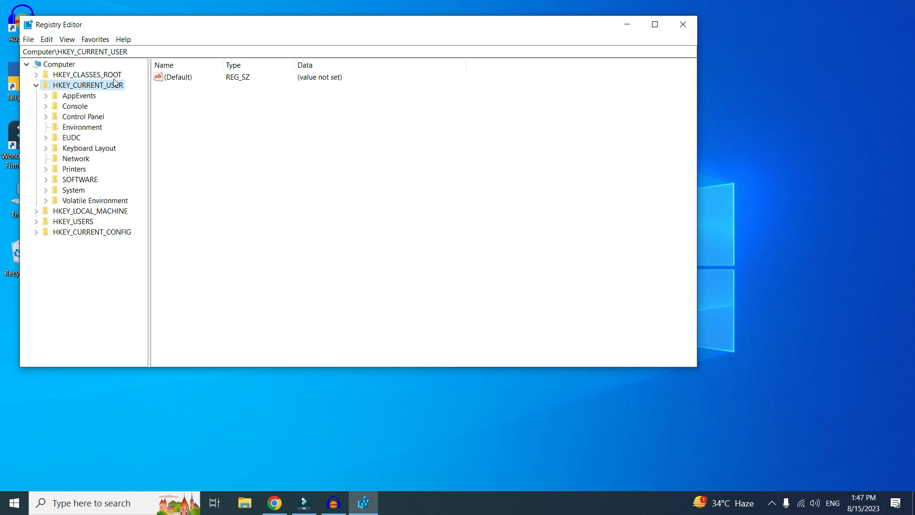
double_click(90, 121)
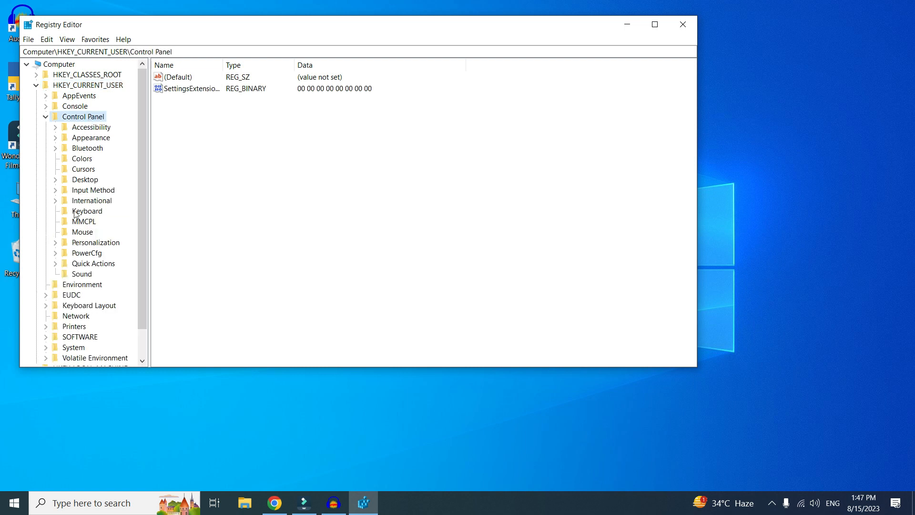
left_click(73, 234)
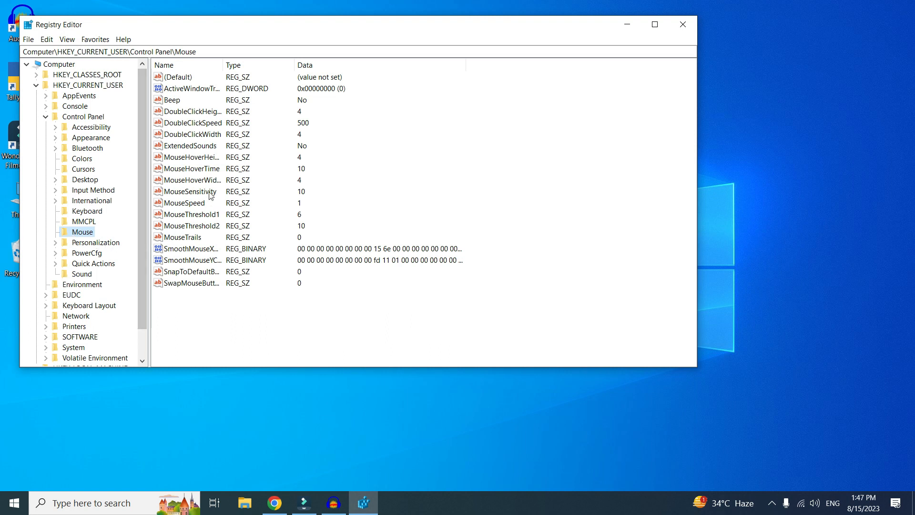
Set the MouseHoverTime value of the Mouse key to 10
double_click(197, 170)
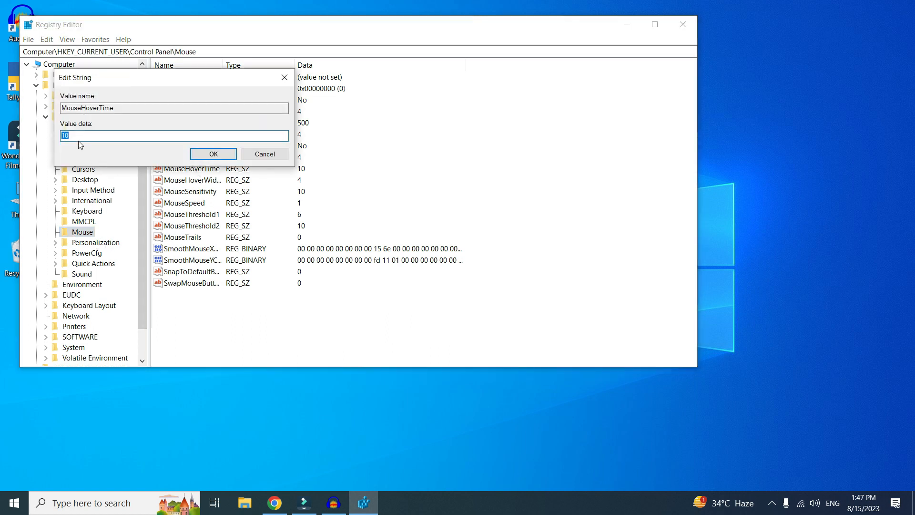
type("10")
left_click(219, 154)
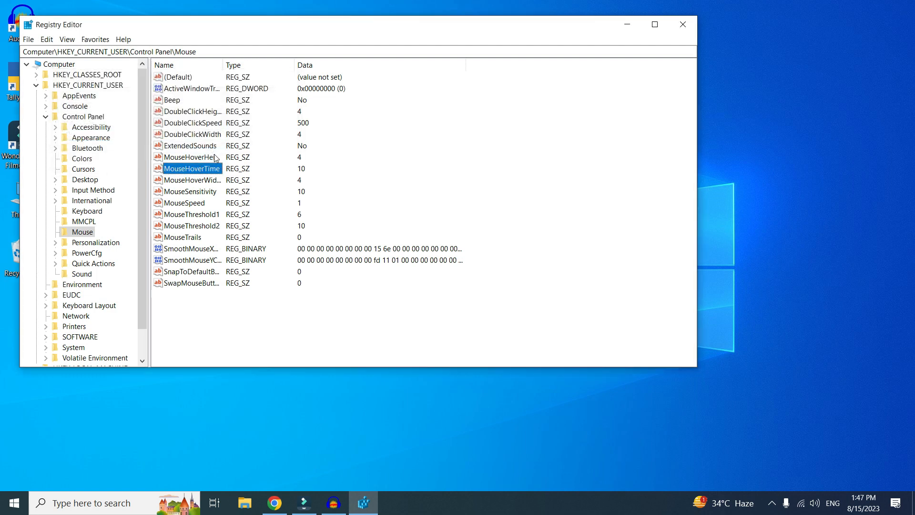
Set the MenuShowDelay value under HKEY_CURRENT_USER\Control Panel\Desktop to 10
double_click(86, 180)
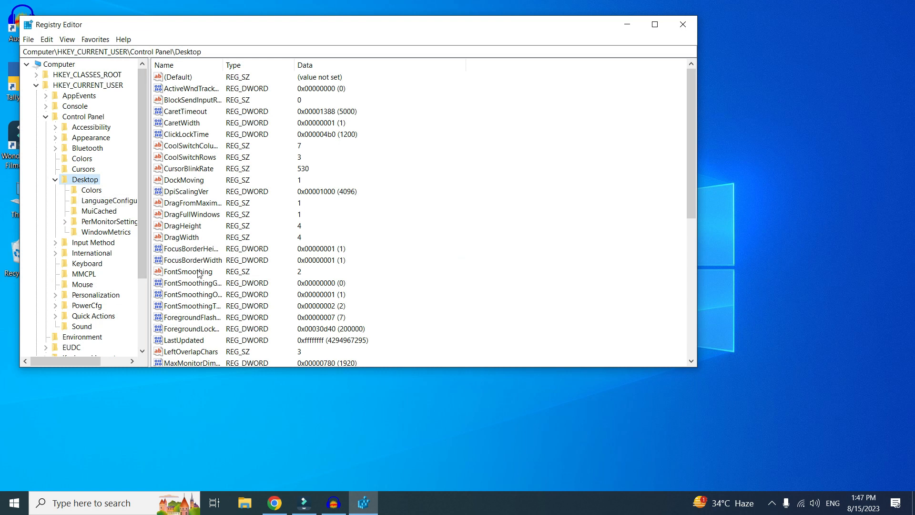
scroll(199, 276, "down", 7)
scroll(220, 305, "down", 1)
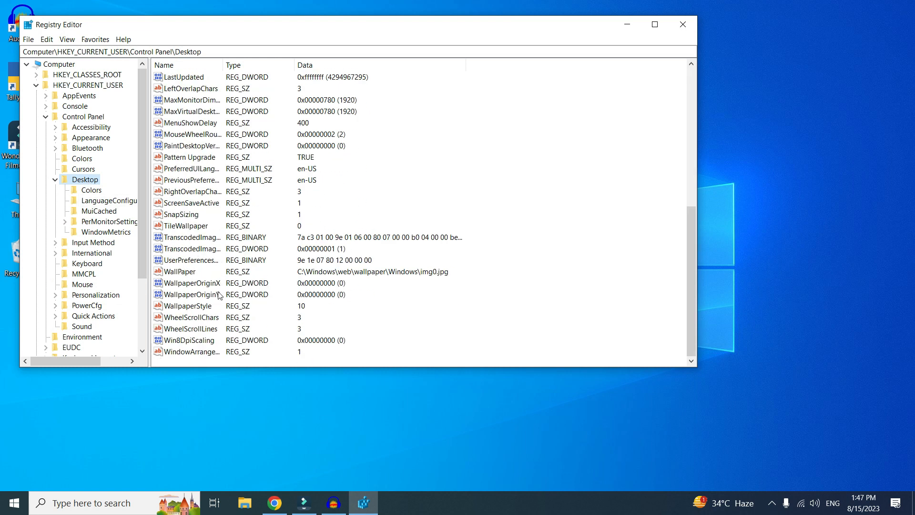
scroll(217, 279, "up", 2)
double_click(212, 192)
type("10")
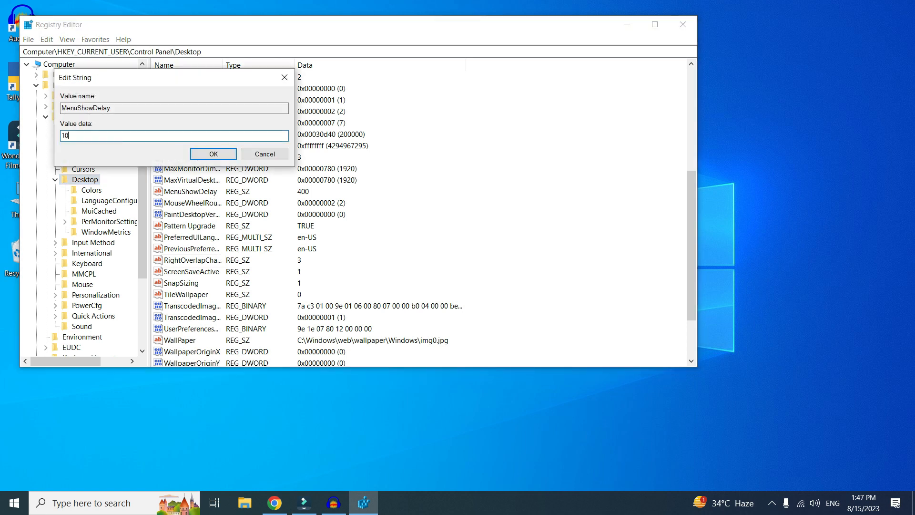
left_click(212, 153)
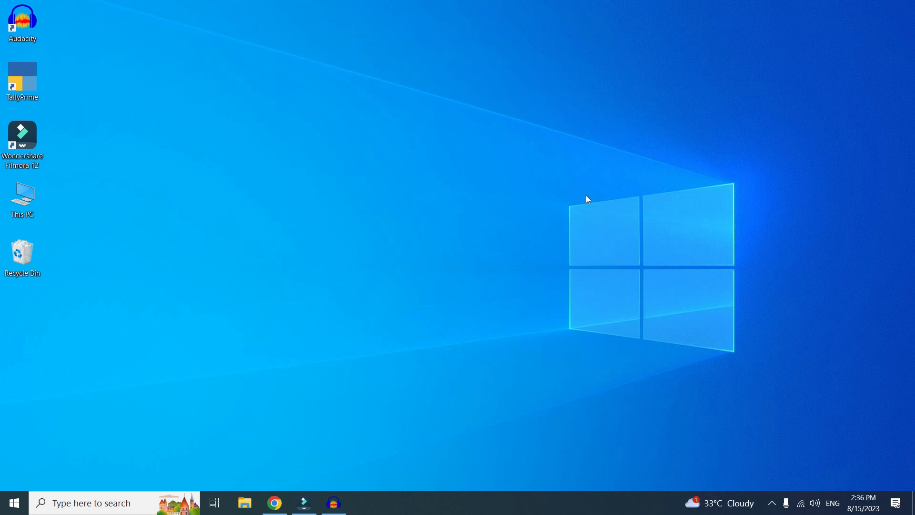
Check the installed RAM in the properties of This PC, and close the Settings window
right_click(23, 202)
left_click(63, 344)
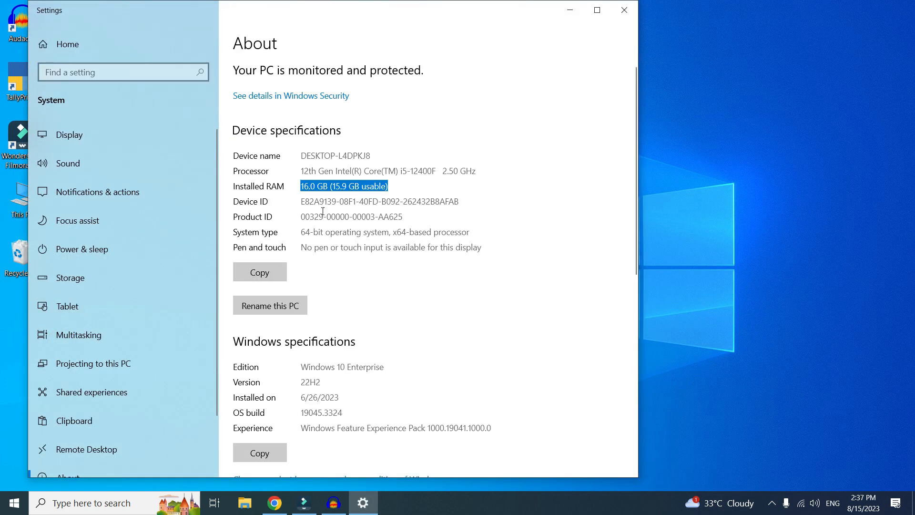
left_click(623, 17)
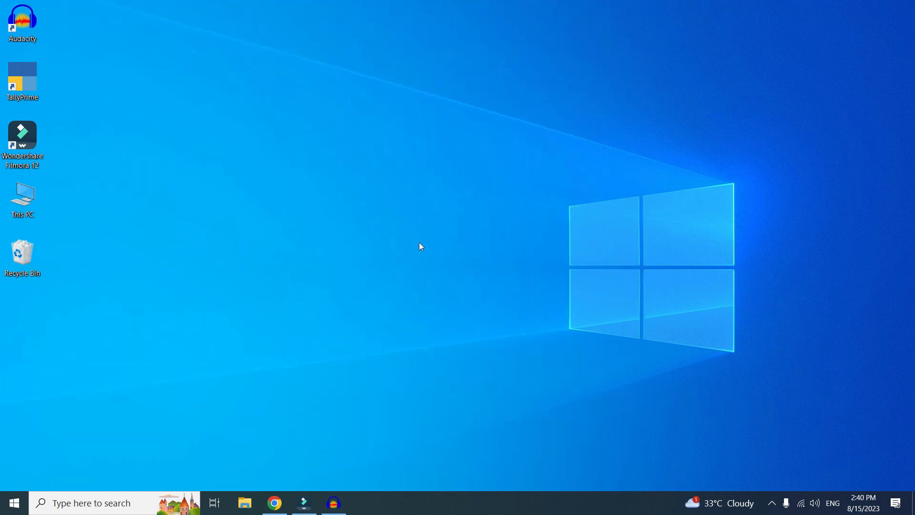
Open the Virtual Memory settings through the advanced system settings' performance options and choose a custom paging file size for drive C:
right_click(19, 499)
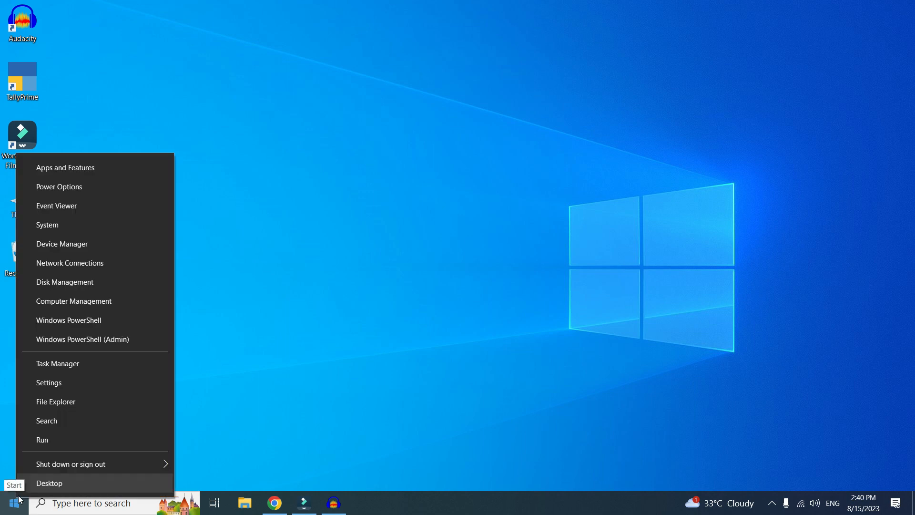
left_click(64, 230)
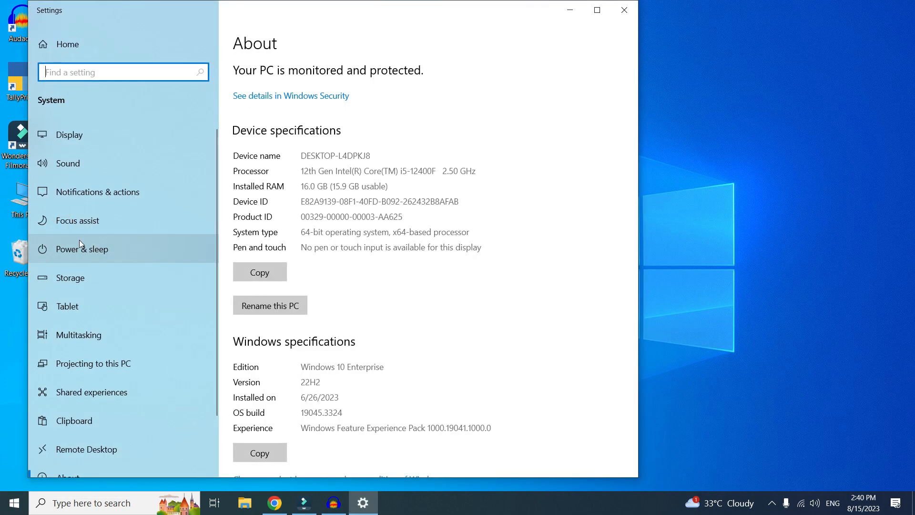
scroll(424, 286, "down", 8)
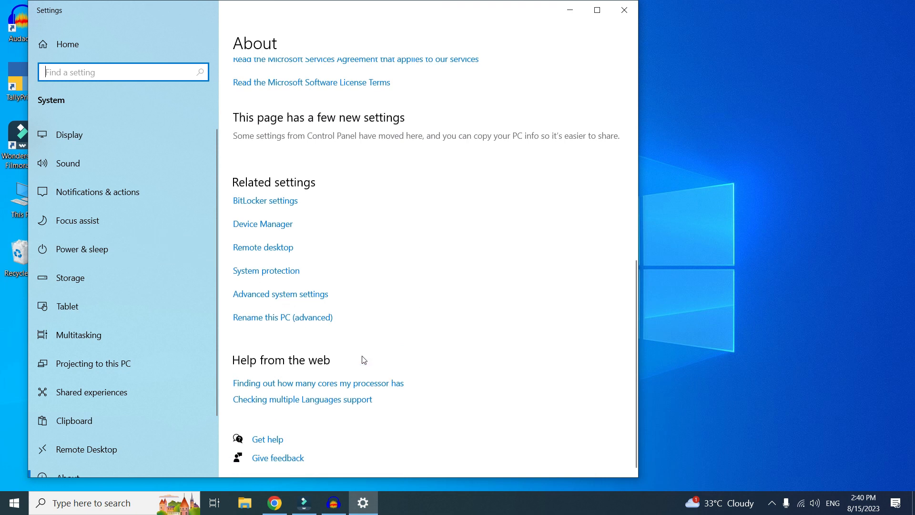
left_click(315, 295)
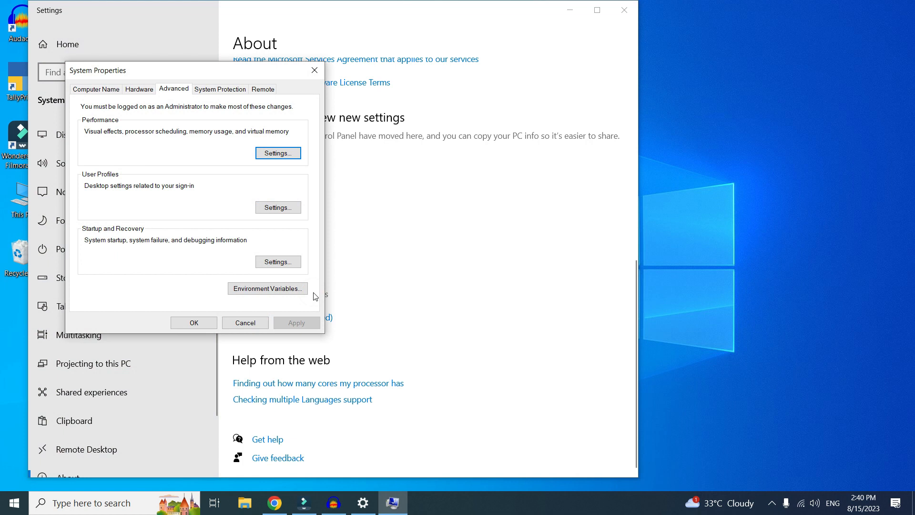
left_click(286, 156)
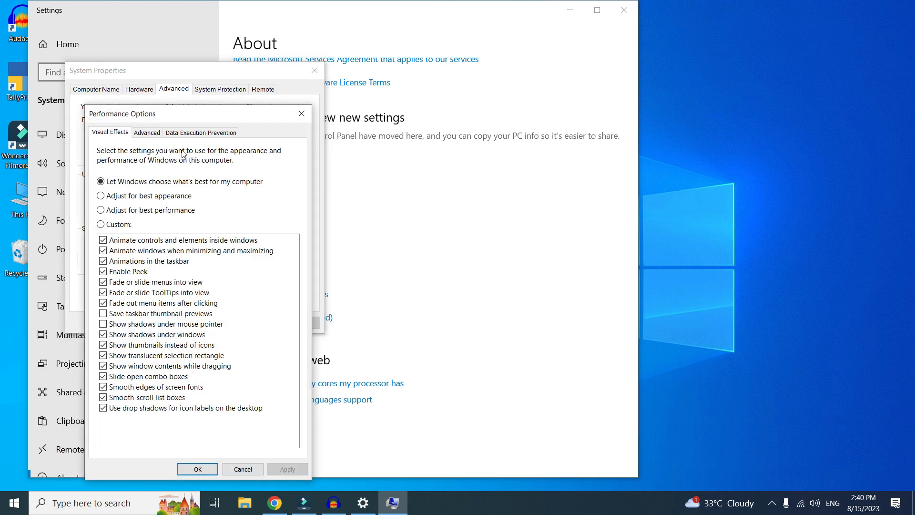
left_click(145, 134)
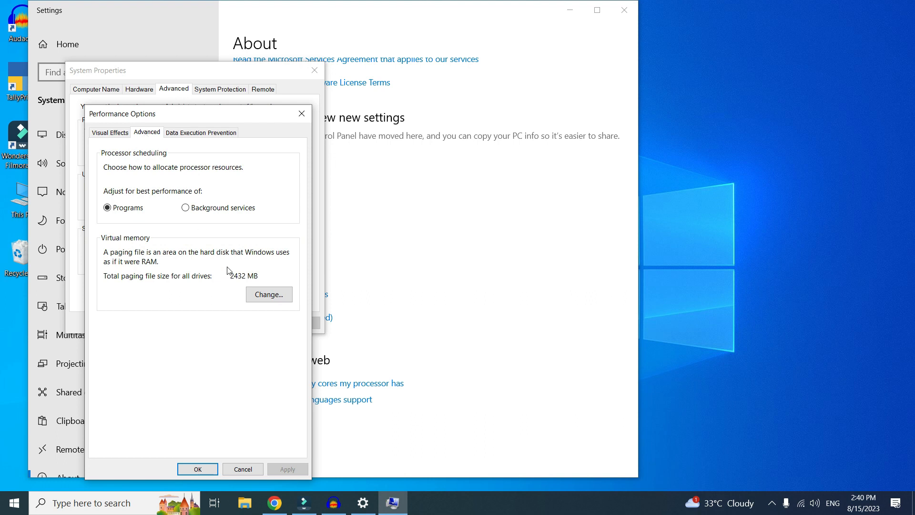
left_click(270, 299)
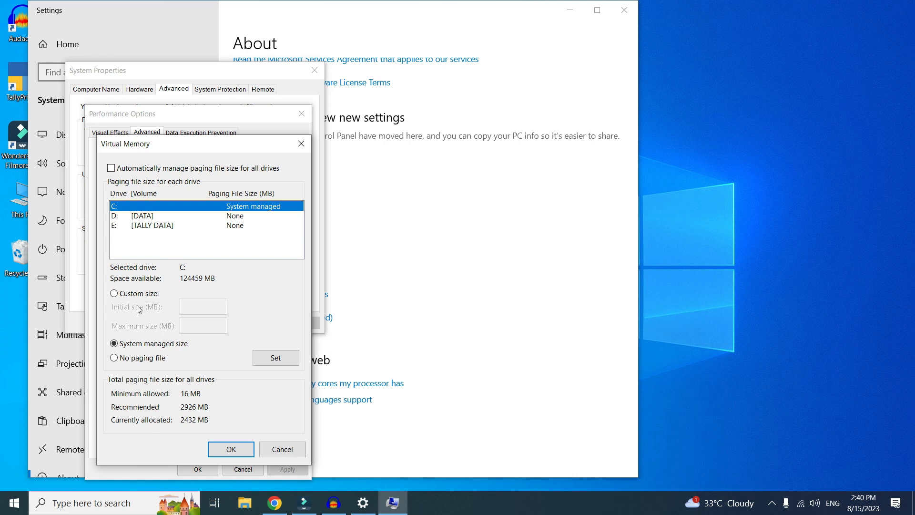
left_click(115, 293)
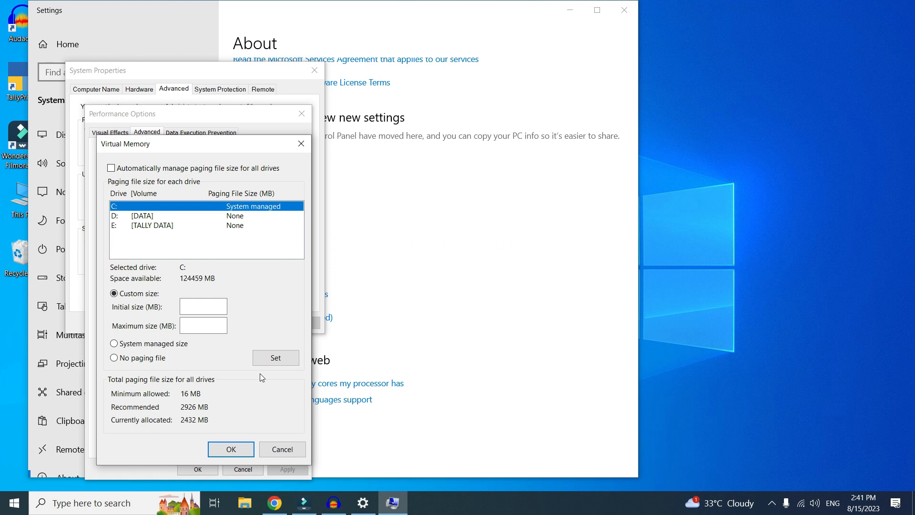
Switch to Calculator, compute 1020 × 16, and multiply the result by 1.5
type("0*")
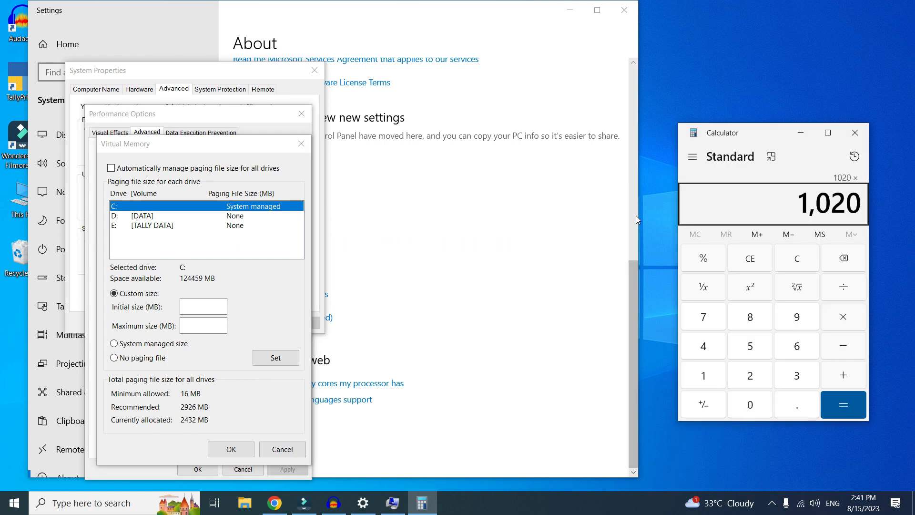
type("16")
key("Return")
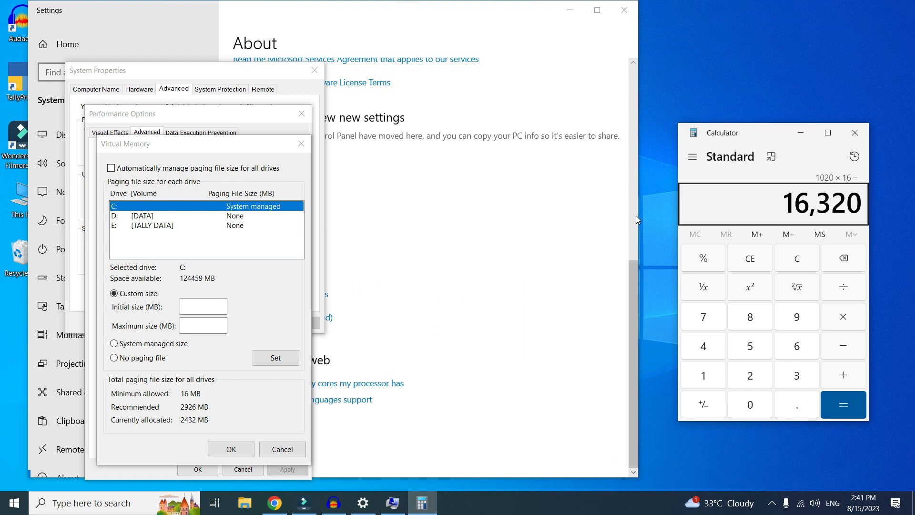
type("*")
type("1")
type(".5")
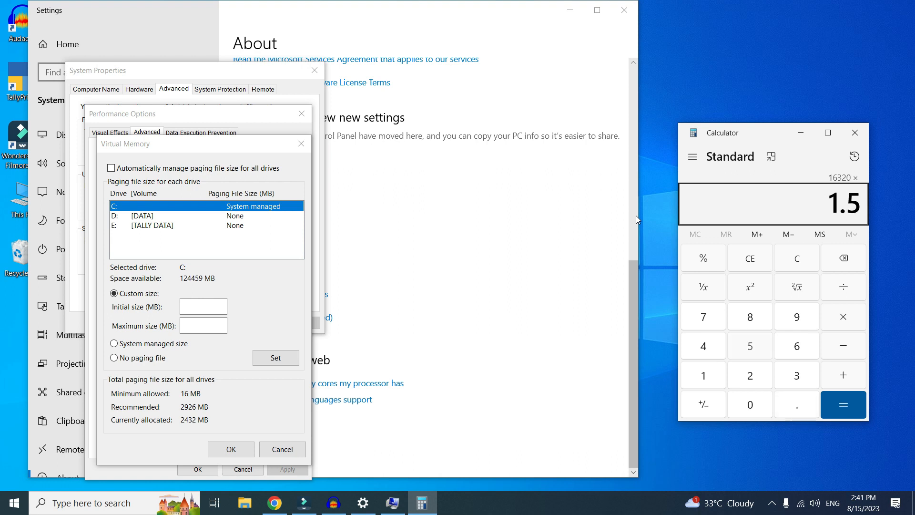
key("Return")
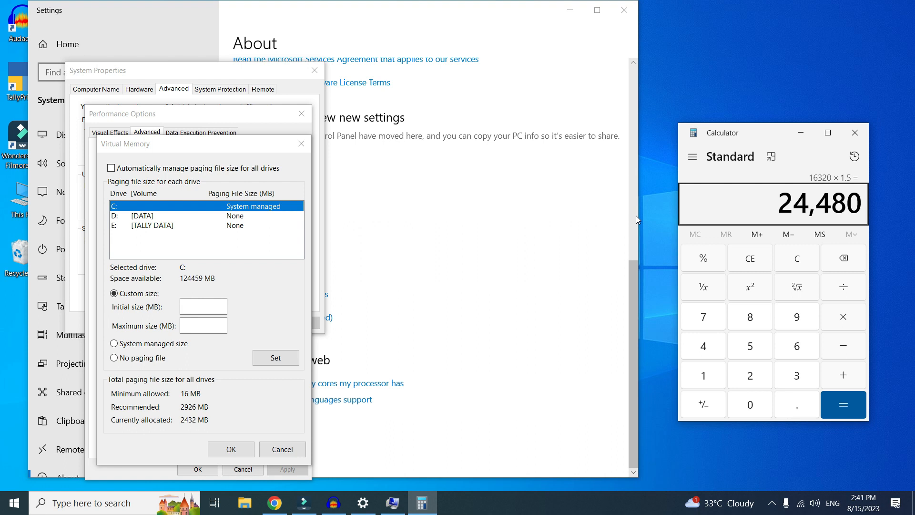
Set the custom paging file's initial size for drive C: to 24480 MB
left_click(209, 306)
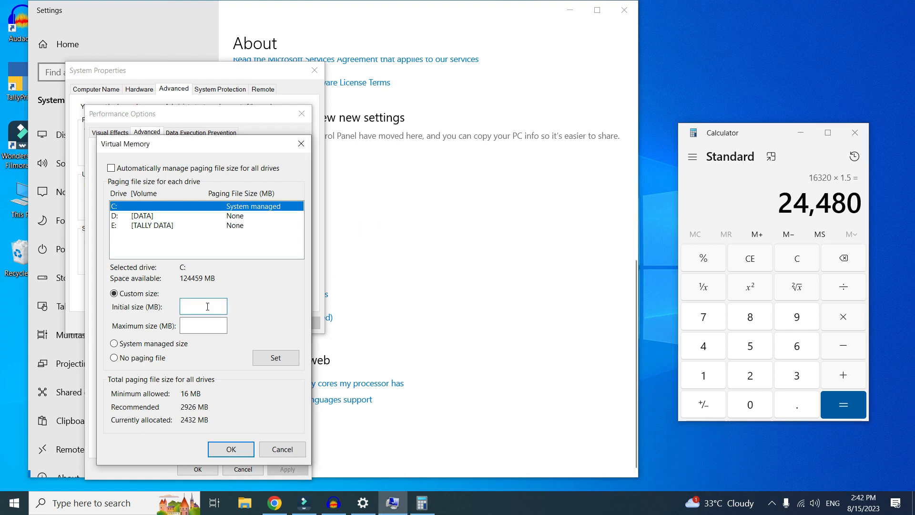
type("244")
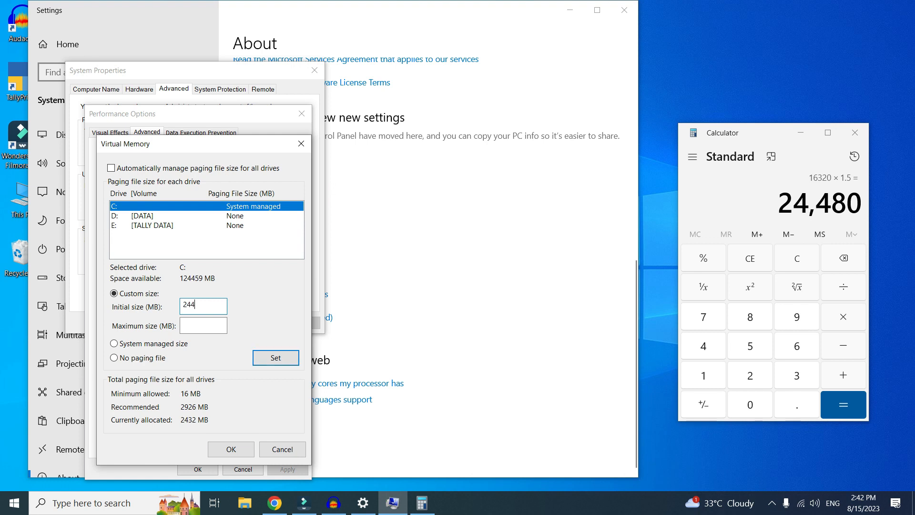
type("80")
left_click(208, 326)
key("Tab")
Switch to Calculator, compute 1020 × 16, and multiply the result by 3
left_click(782, 209)
type("1")
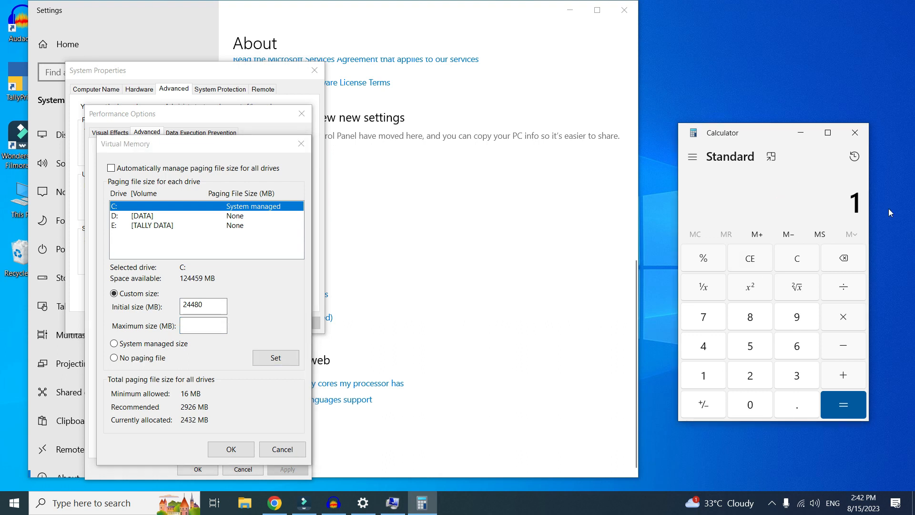
type("020*16")
key("Return")
type("*")
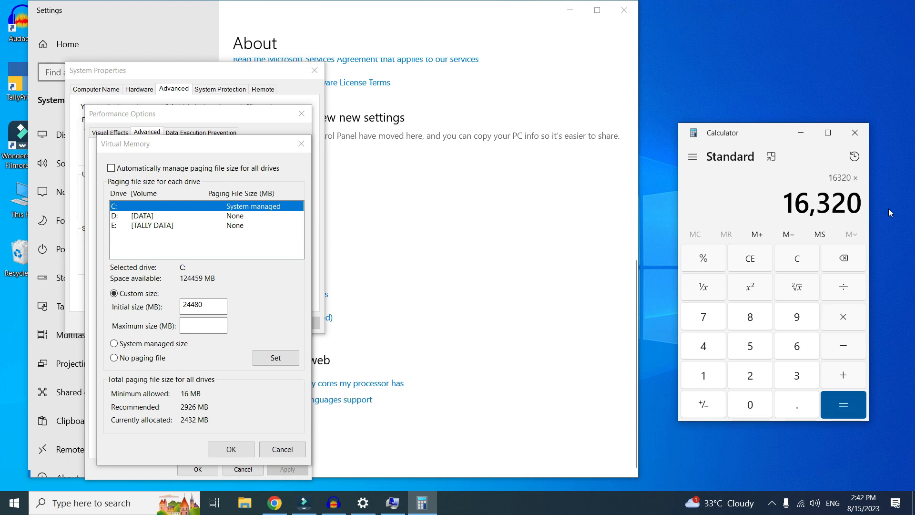
type("3")
key("Return")
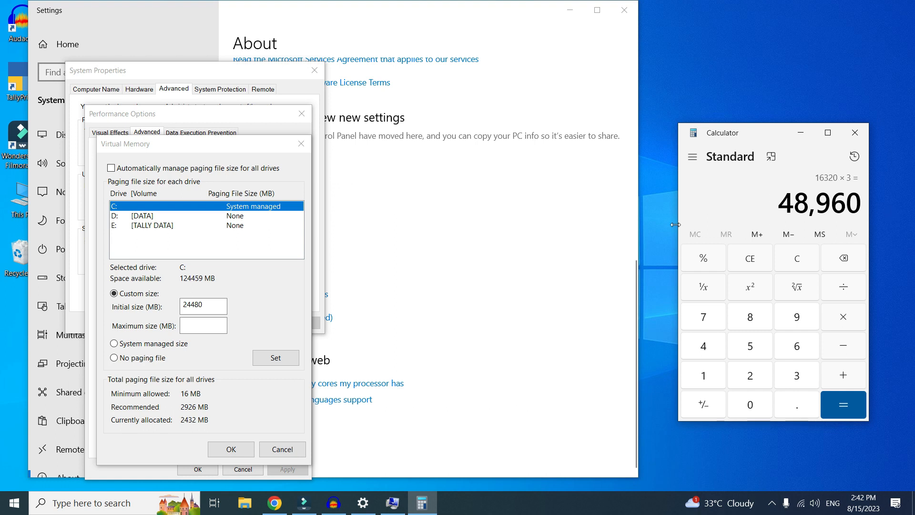
Set the paging file's maximum size for drive C: to 48960 MB, apply the custom size, and confirm all open system dialogs
left_click(205, 330)
type("48")
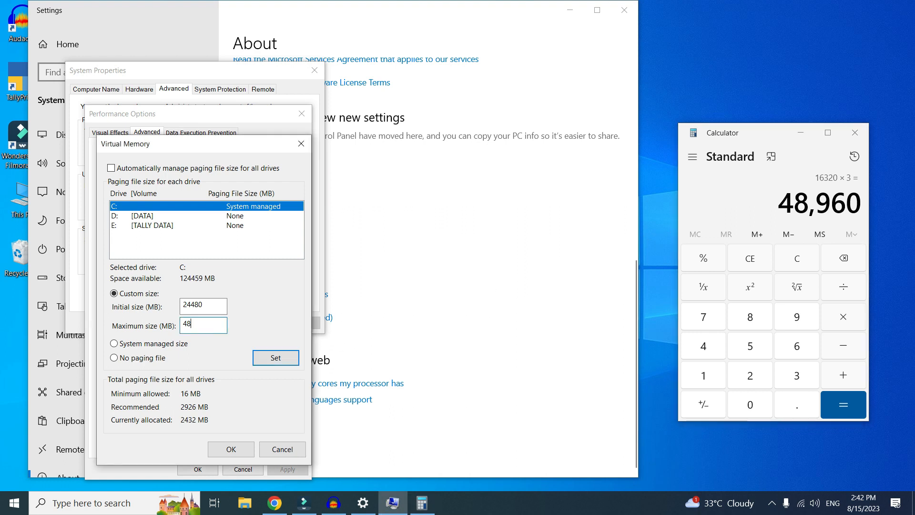
type("960")
left_click(281, 360)
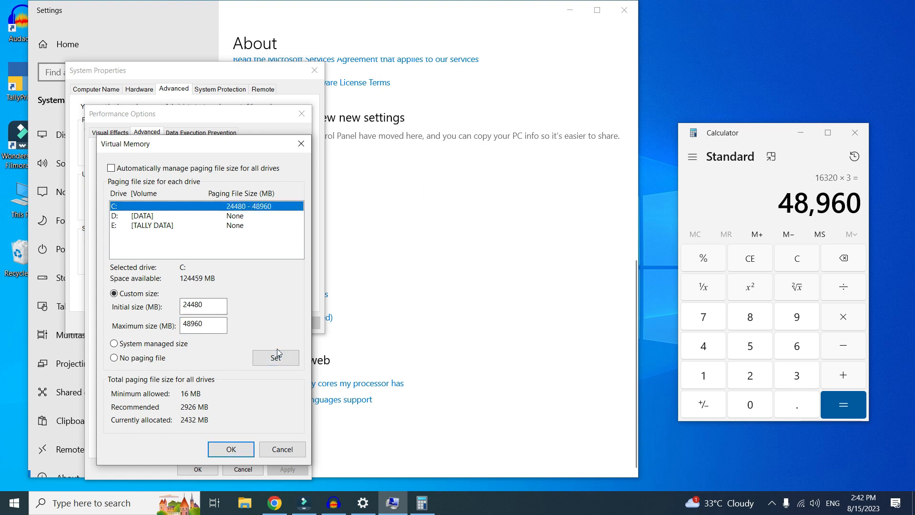
left_click(233, 449)
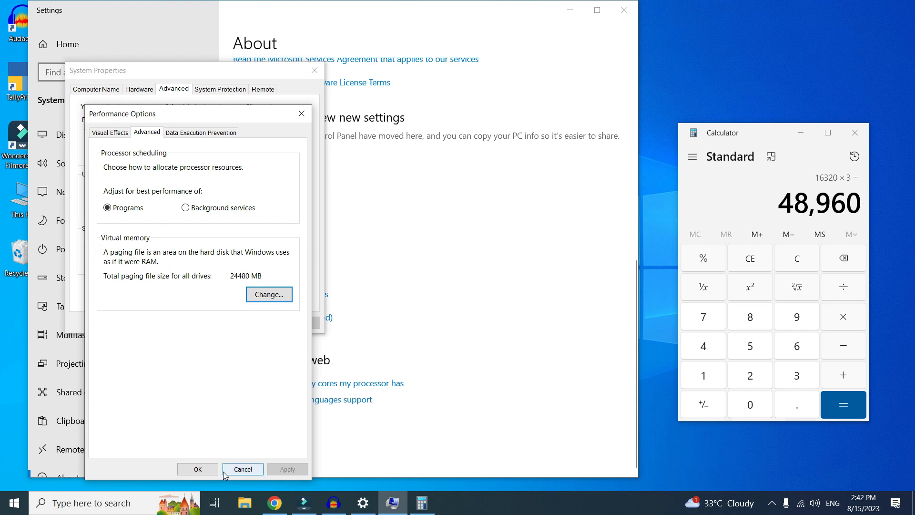
left_click(205, 471)
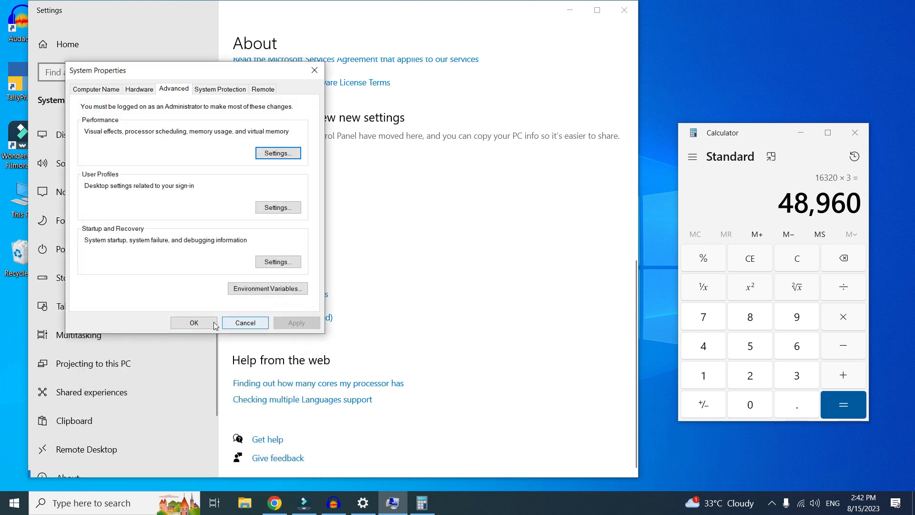
left_click(214, 325)
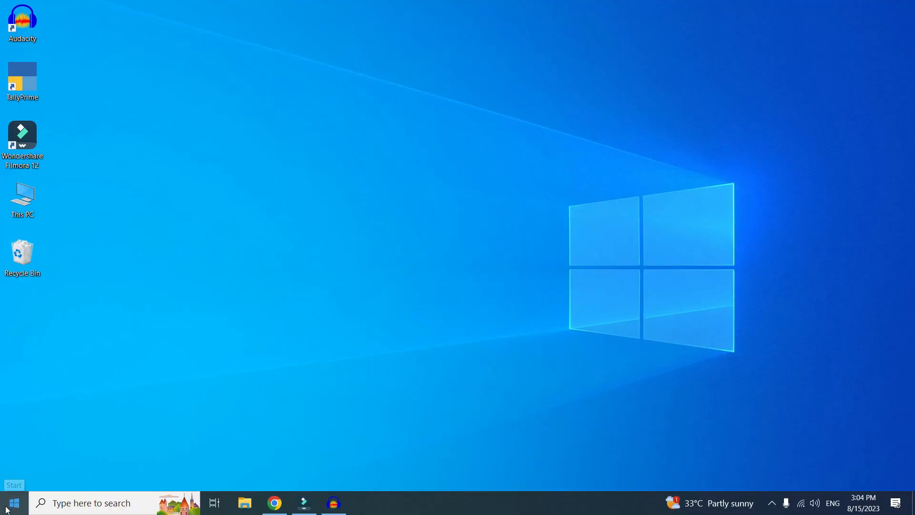
Open the Performance Options with the visual effects settings through the system's advanced settings
right_click(10, 507)
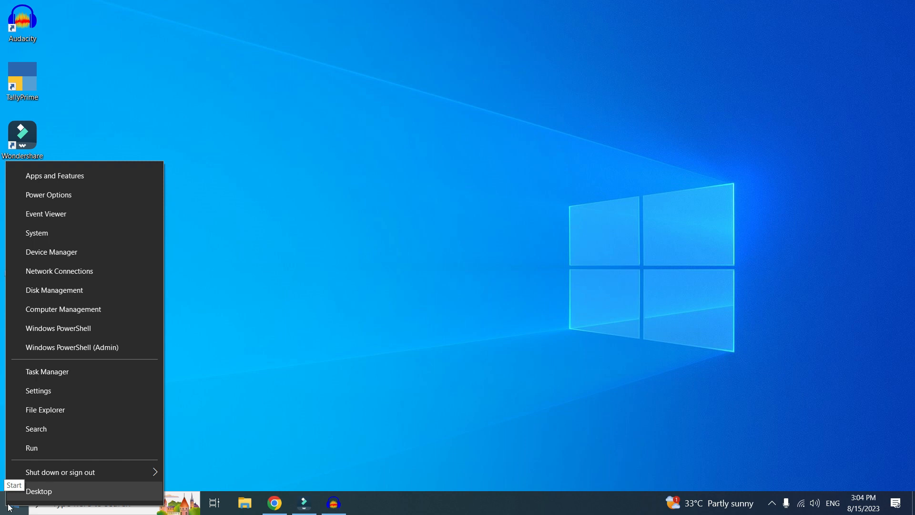
left_click(77, 233)
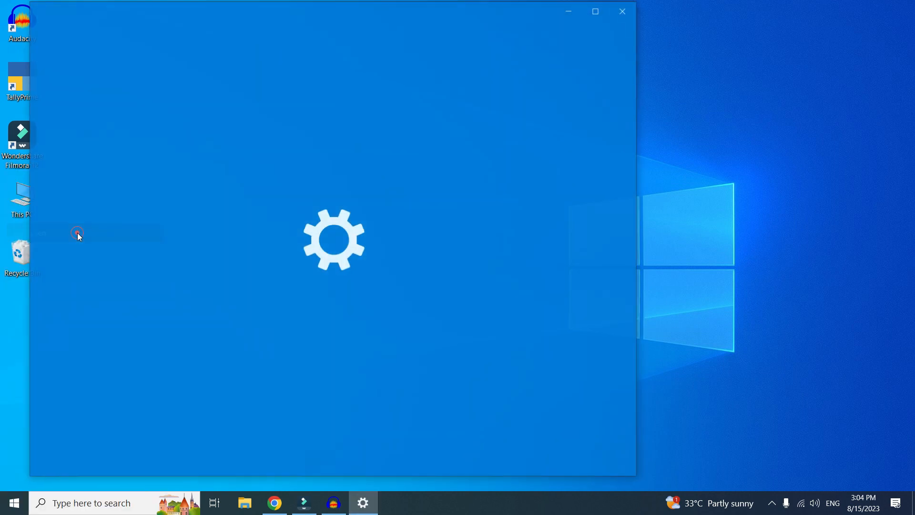
scroll(382, 321, "down", 10)
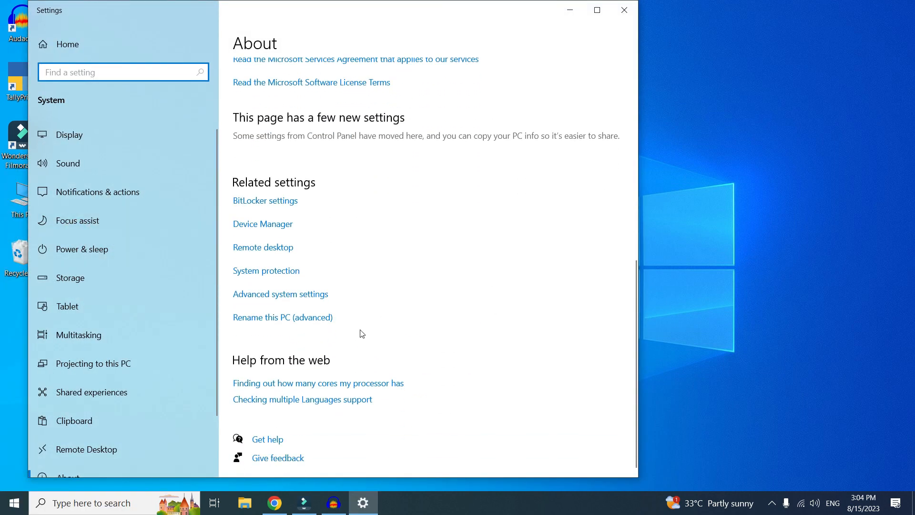
left_click(313, 299)
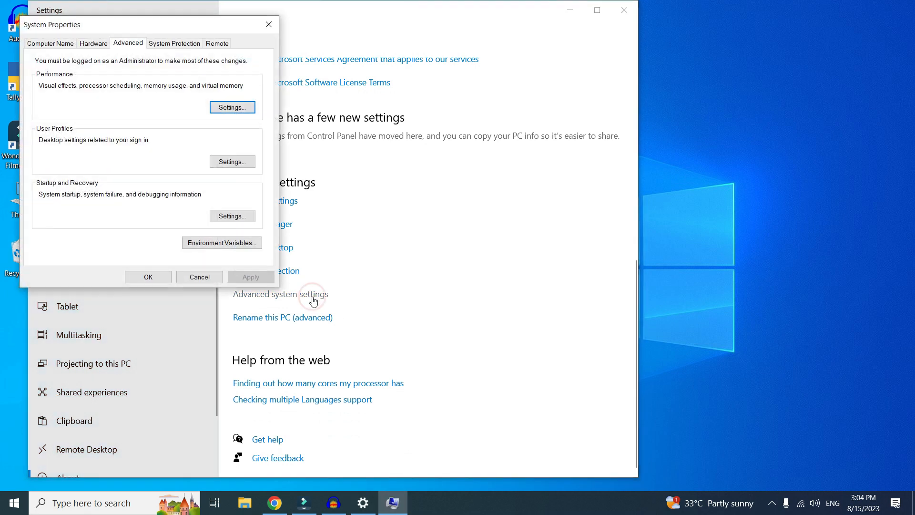
left_click(232, 109)
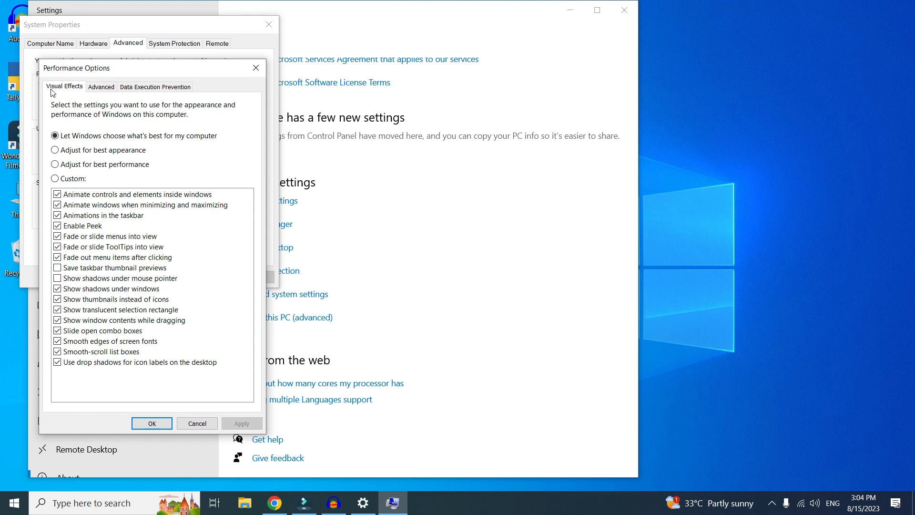
Reduce visual effects to taskbar animations, saved taskbar thumbnails, mouse pointer shadows, thumbnails instead of icons, window contents while dragging and smooth fonts, and confirm
left_click(59, 167)
left_click(58, 216)
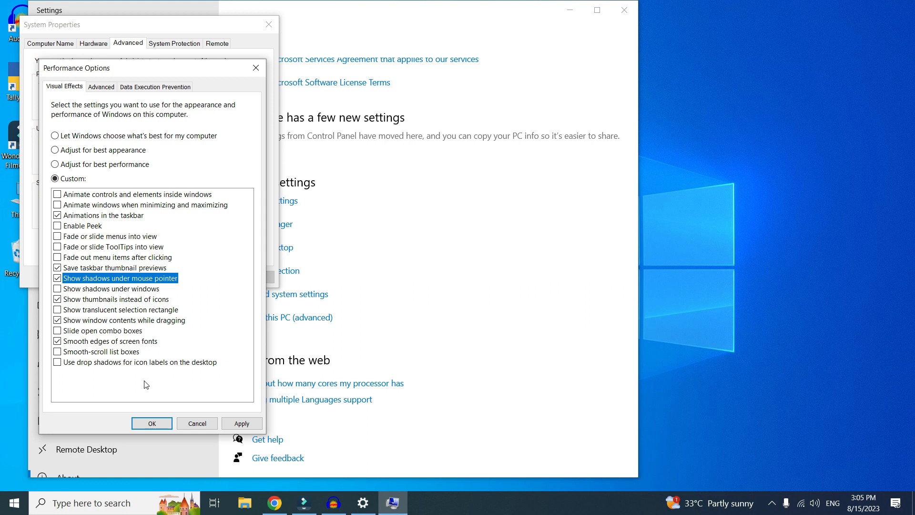
left_click(152, 423)
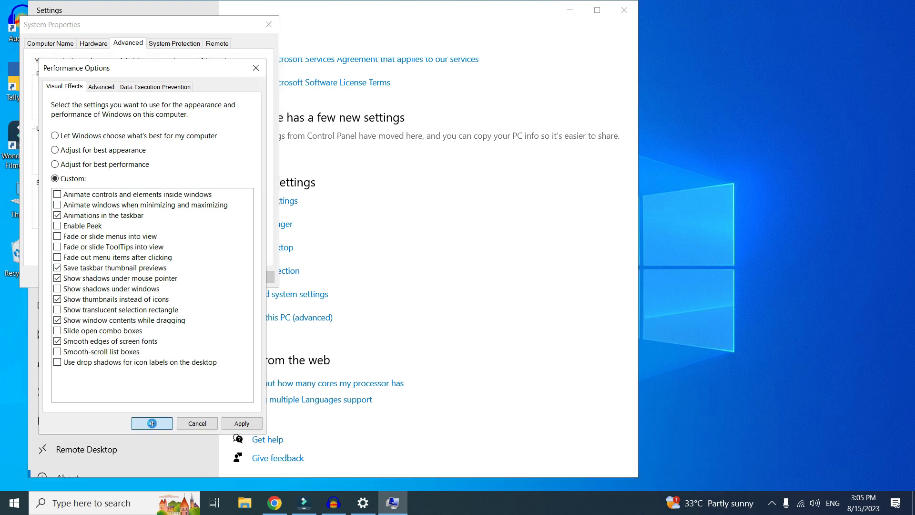
left_click(157, 275)
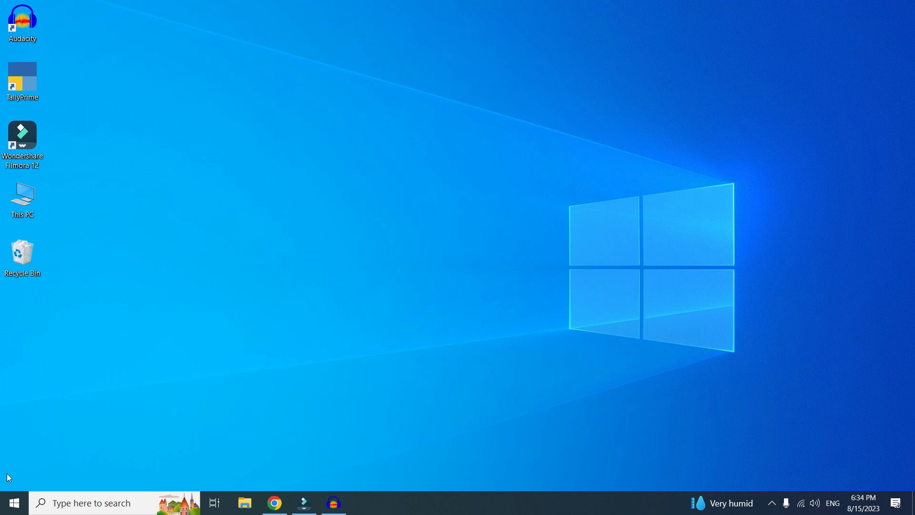
Run MSCONFIG and open the advanced boot options for the Windows 10 installation
right_click(13, 503)
left_click(60, 449)
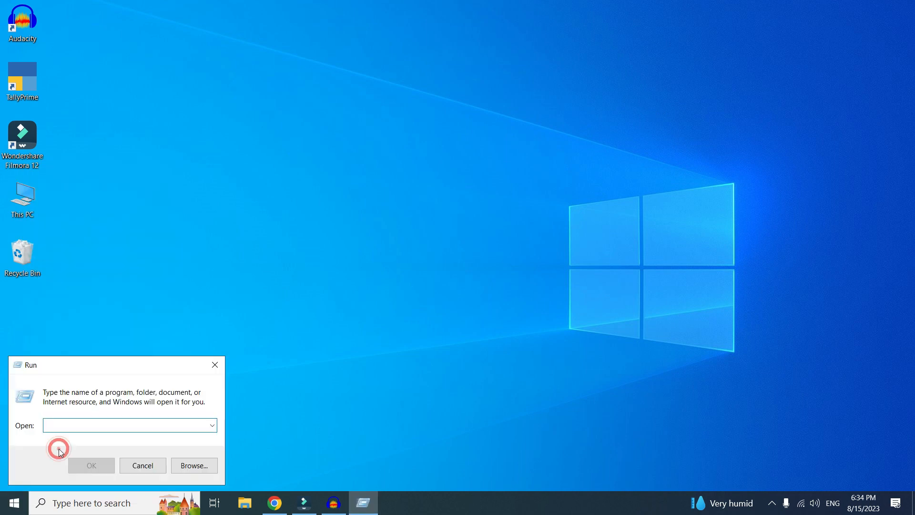
type("MSCONFIG")
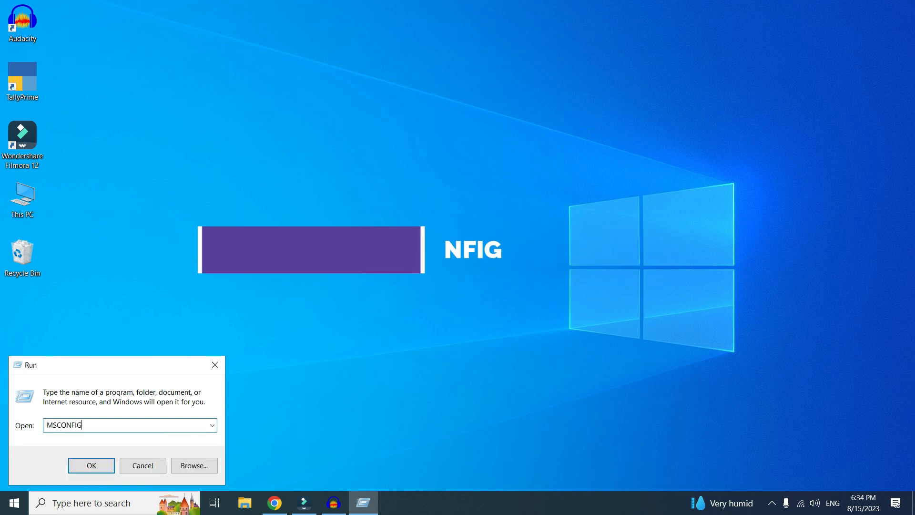
key("Return")
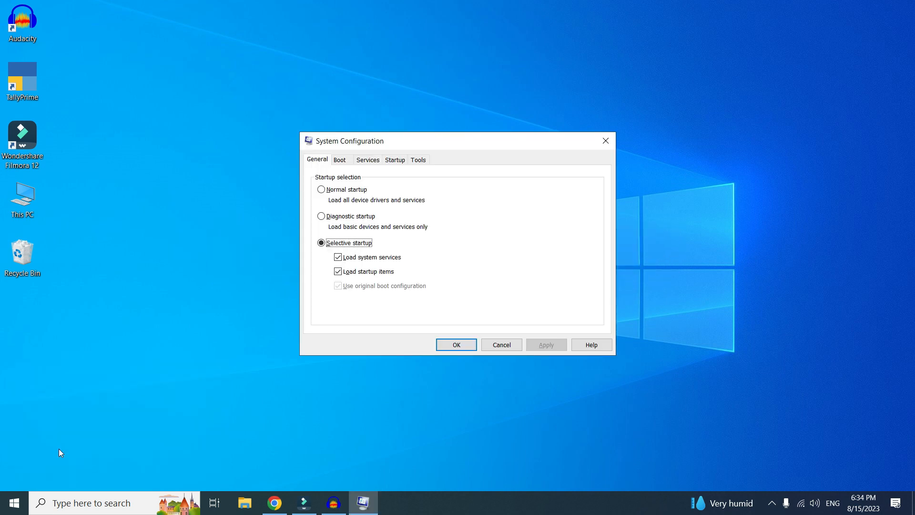
left_click(343, 163)
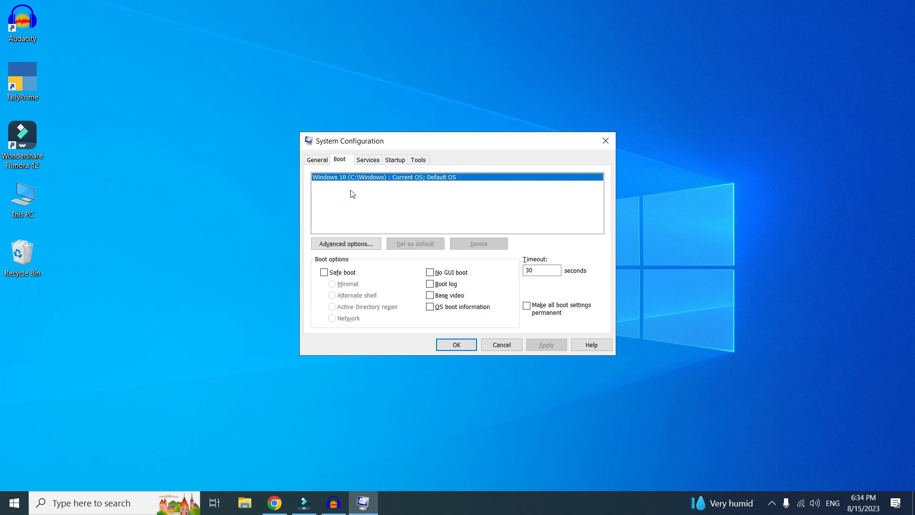
left_click(365, 247)
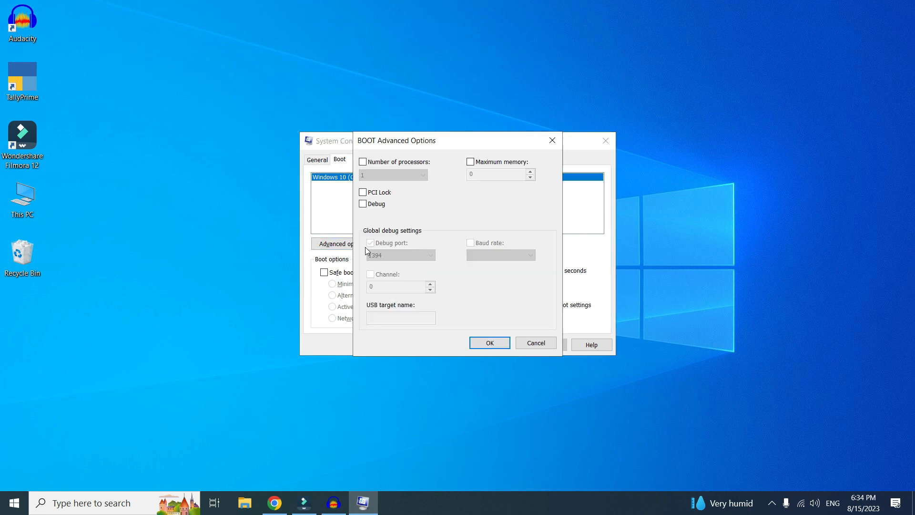
Enable a fixed number of boot processors, set it to 12, and apply the System Configuration changes
left_click(363, 162)
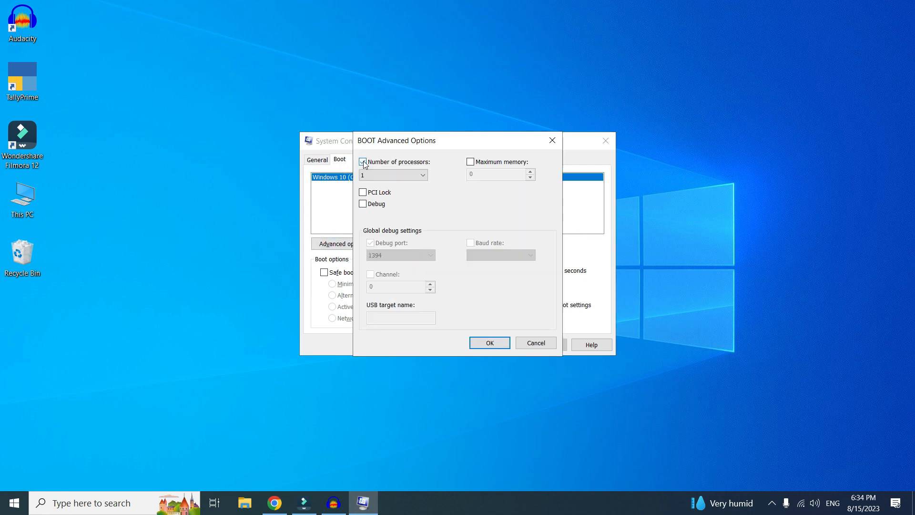
left_click(383, 175)
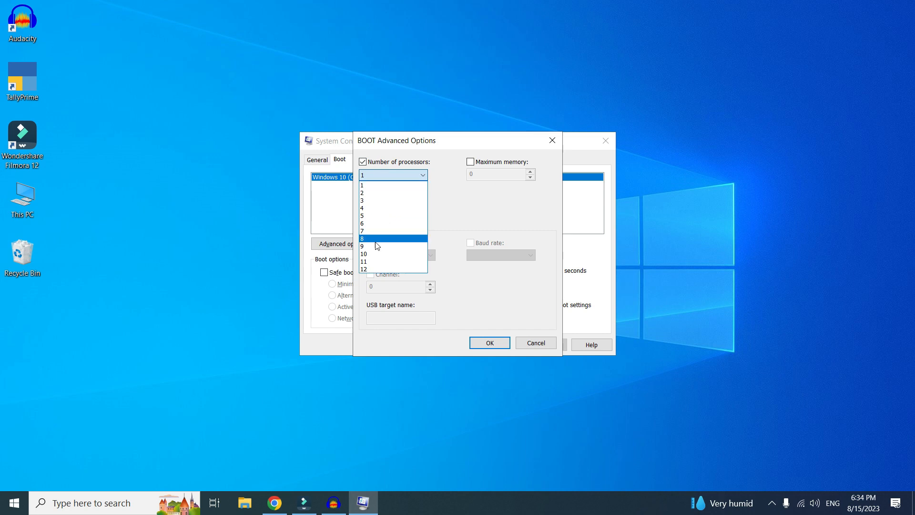
left_click(368, 269)
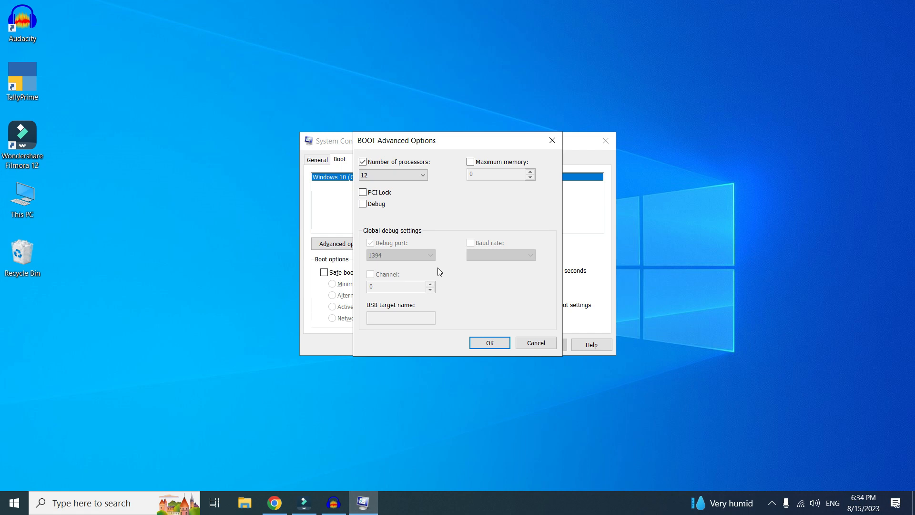
left_click(486, 344)
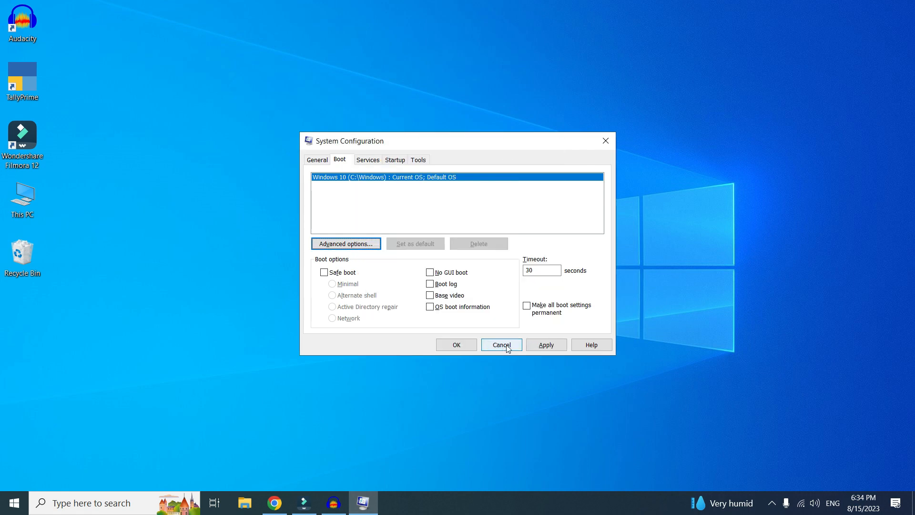
left_click(547, 349)
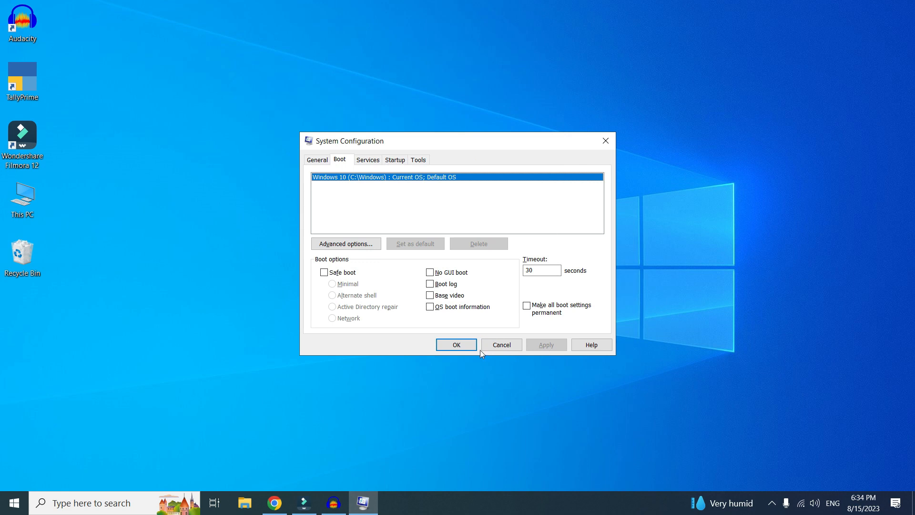
left_click(464, 347)
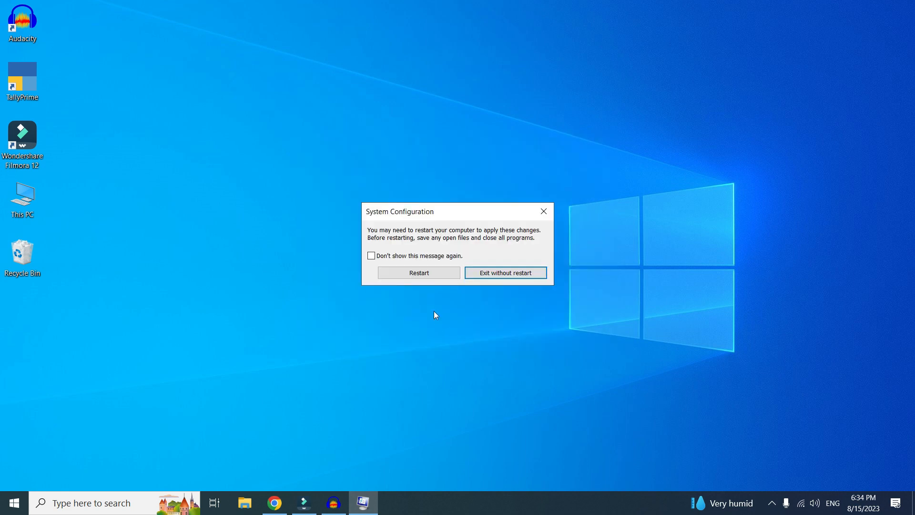